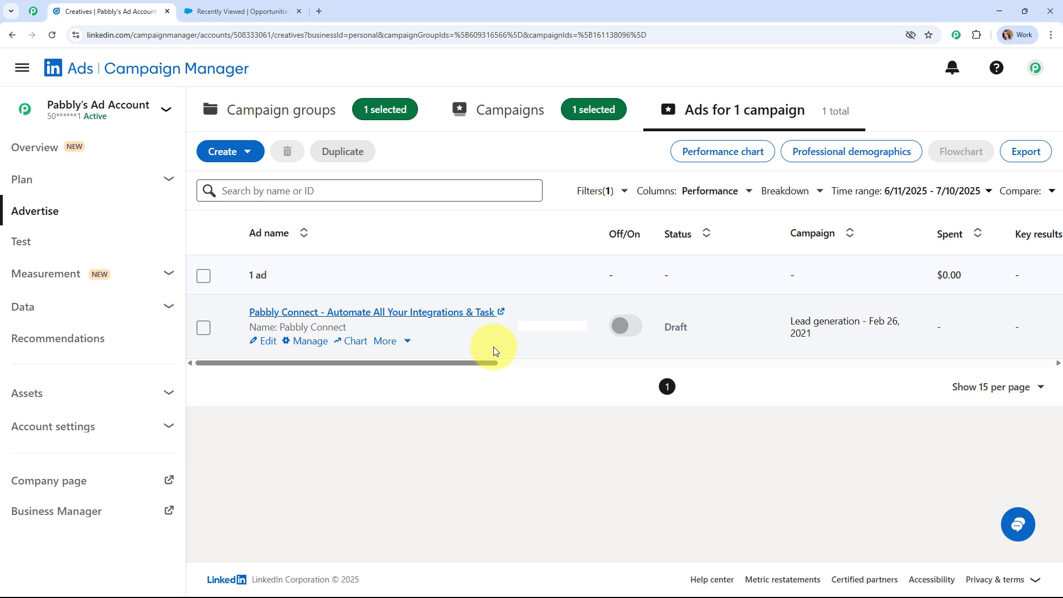
# Switch from Campaign Manager to Salesforce's Recently Viewed opportunities
pyautogui.click(194, 12)
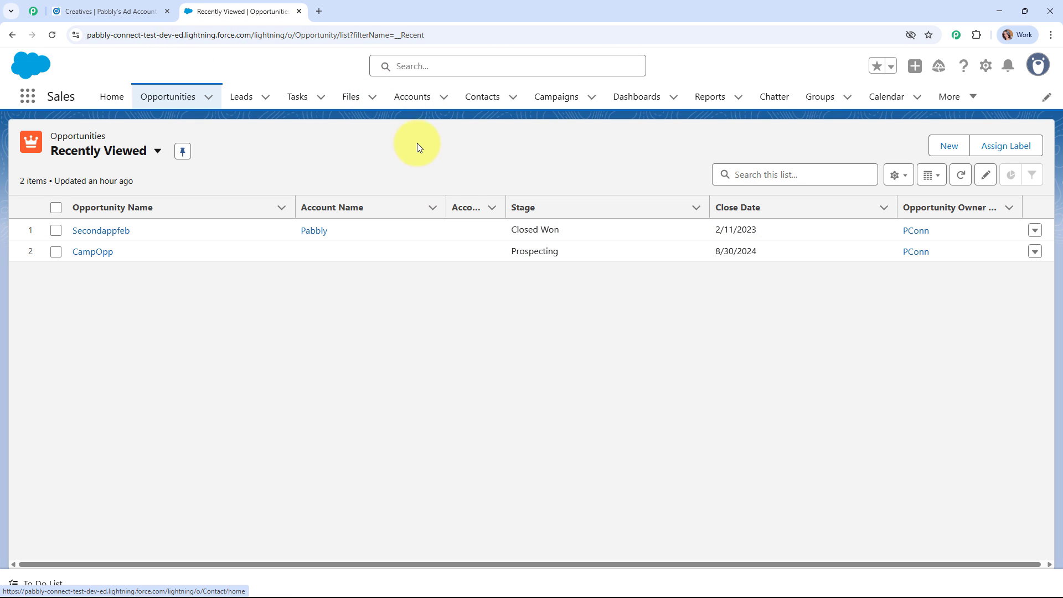
# Show Salesforce's Recently Viewed Contacts list
pyautogui.click(484, 99)
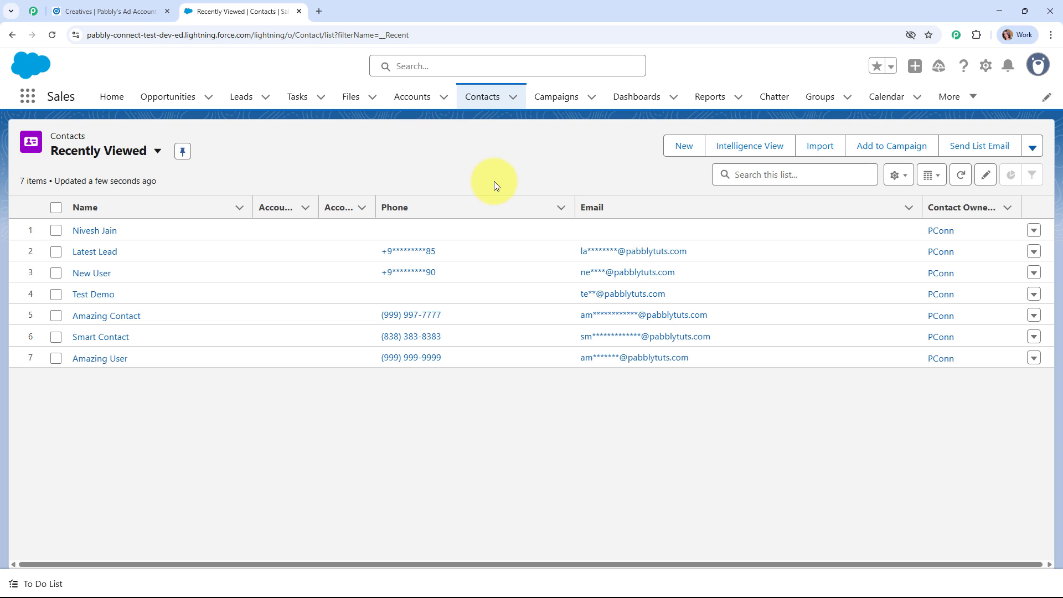
# In a new tab, go to pabbly.com/connect by typing 'pabb' in the address bar
pyautogui.click(319, 11)
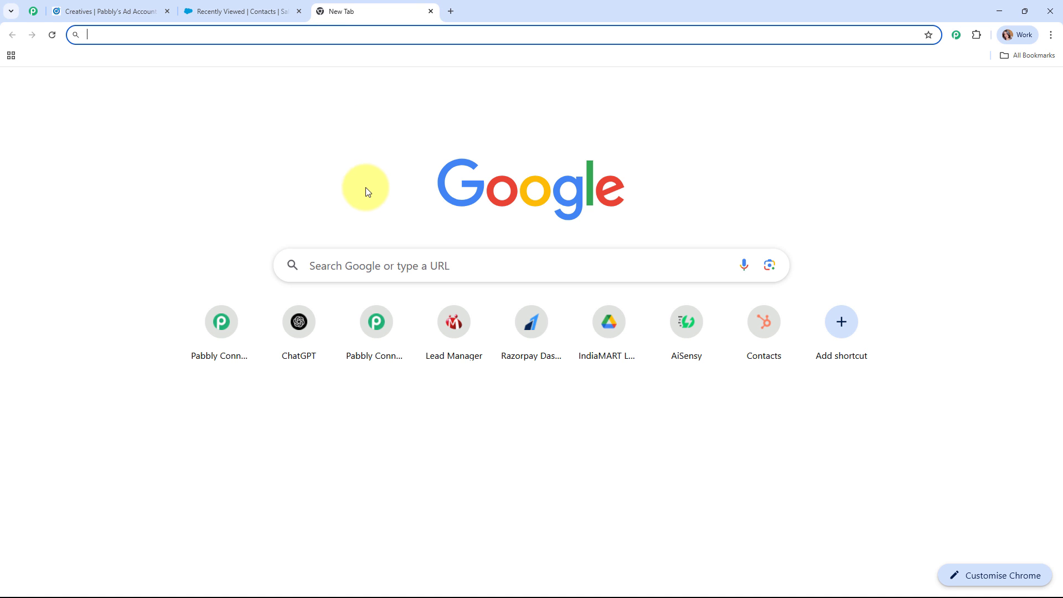
pyautogui.write('pab')
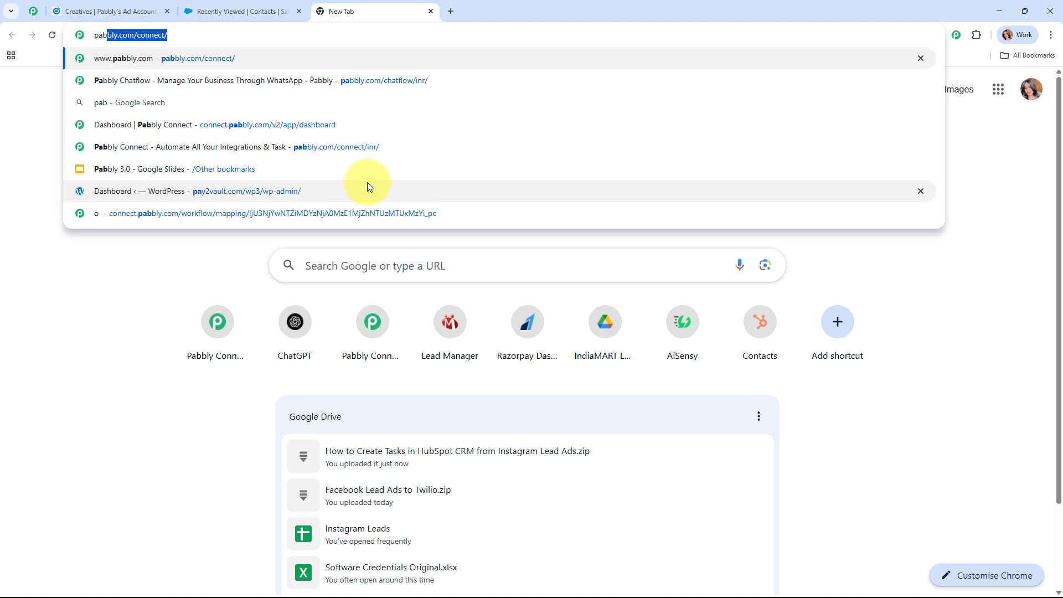
pyautogui.write('b')
pyautogui.press('Return')
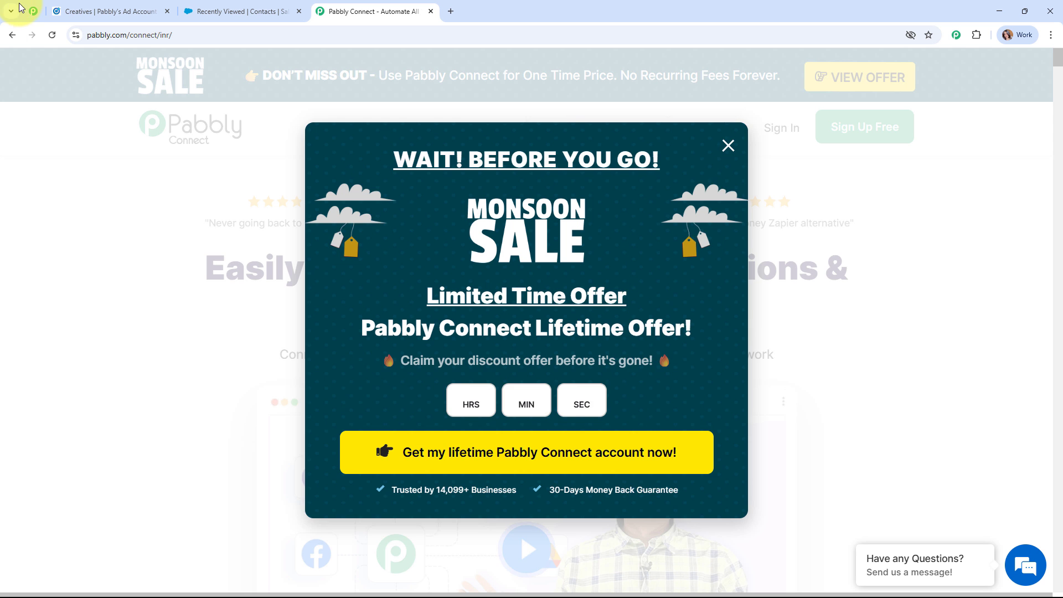
# Scroll through the Pabbly community page
pyautogui.click(33, 10)
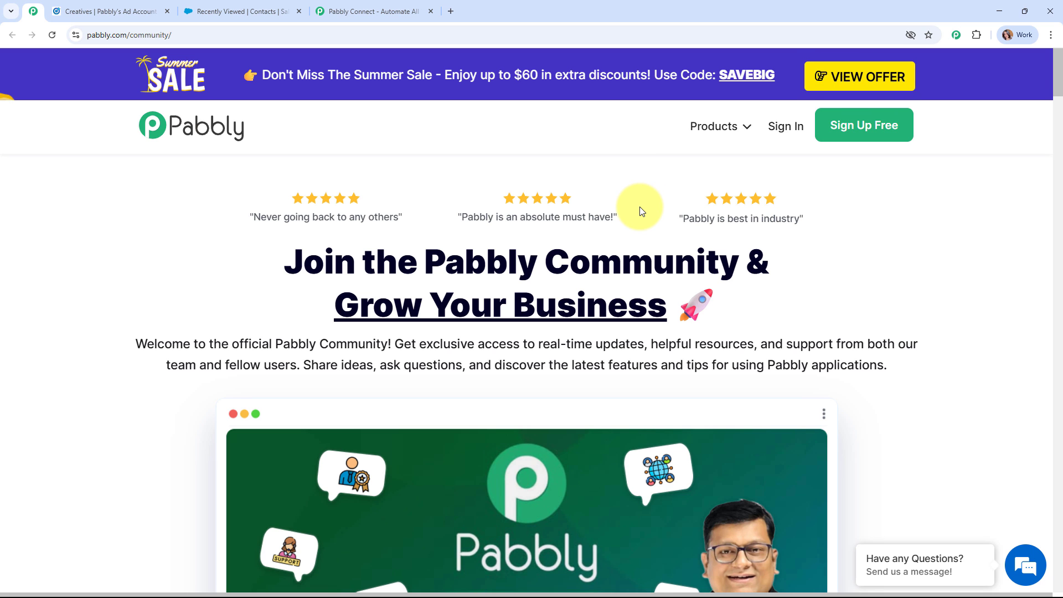
pyautogui.scroll(-3, 640, 210)
pyautogui.scroll(-10, 639, 209)
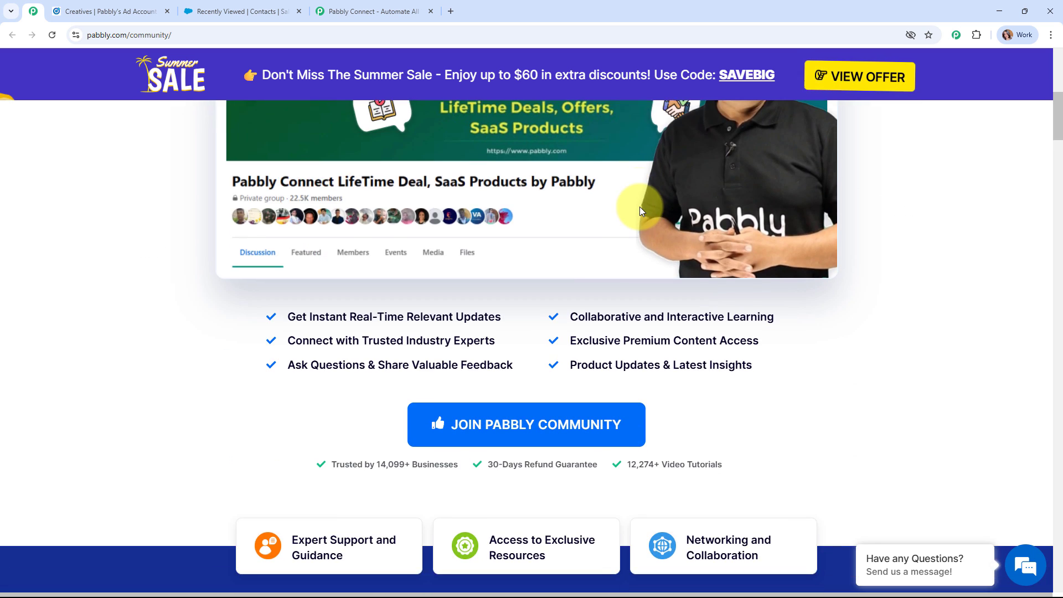
pyautogui.scroll(-5, 640, 209)
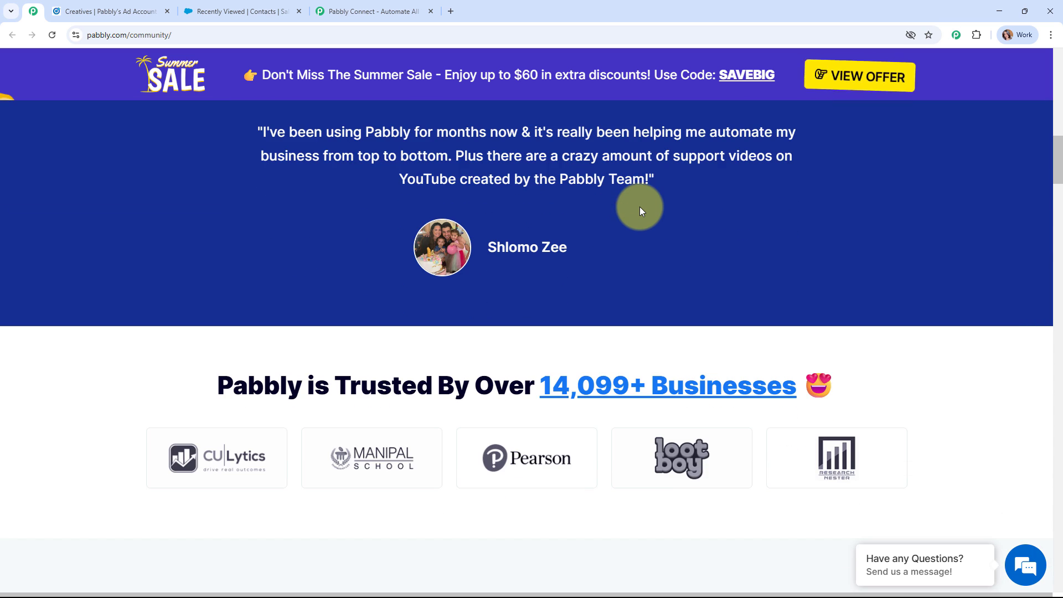
pyautogui.scroll(-5, 639, 206)
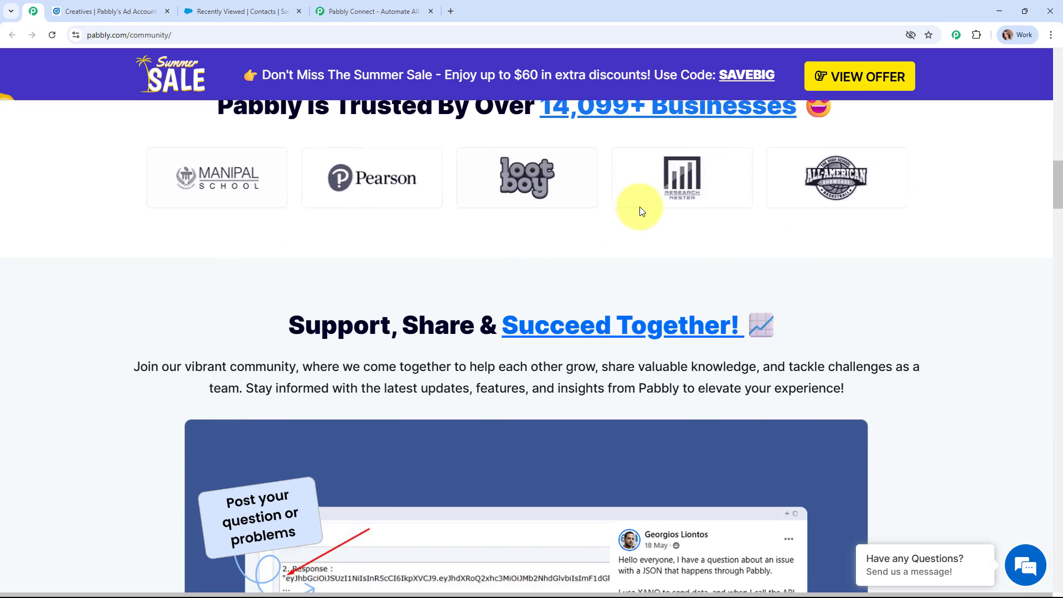
pyautogui.scroll(-4, 639, 207)
pyautogui.scroll(-10, 639, 207)
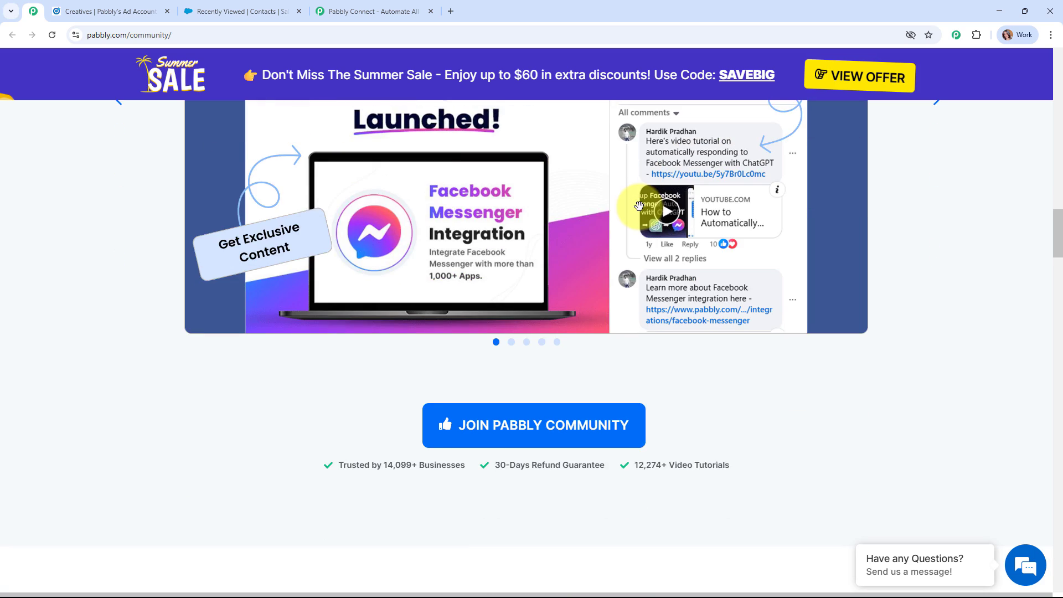
pyautogui.scroll(-3, 639, 207)
pyautogui.scroll(9, 913, 230)
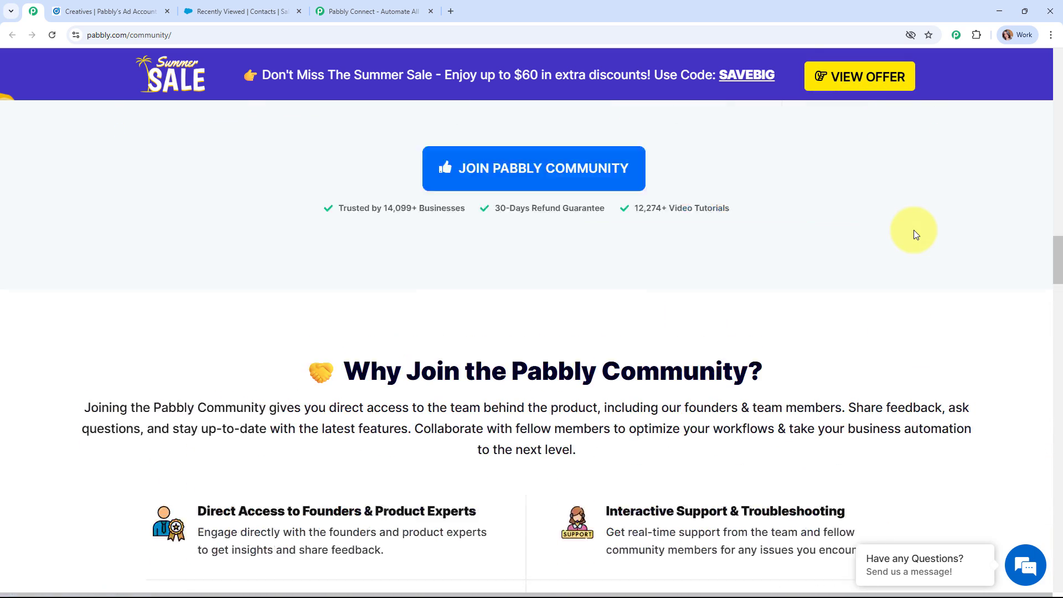
pyautogui.scroll(20, 913, 230)
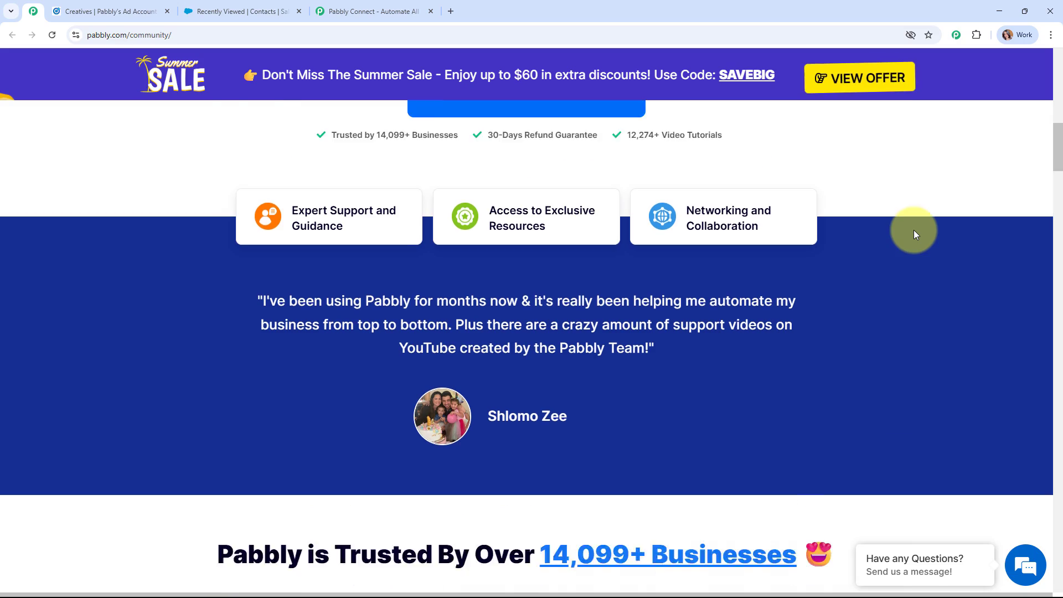
pyautogui.scroll(9, 913, 230)
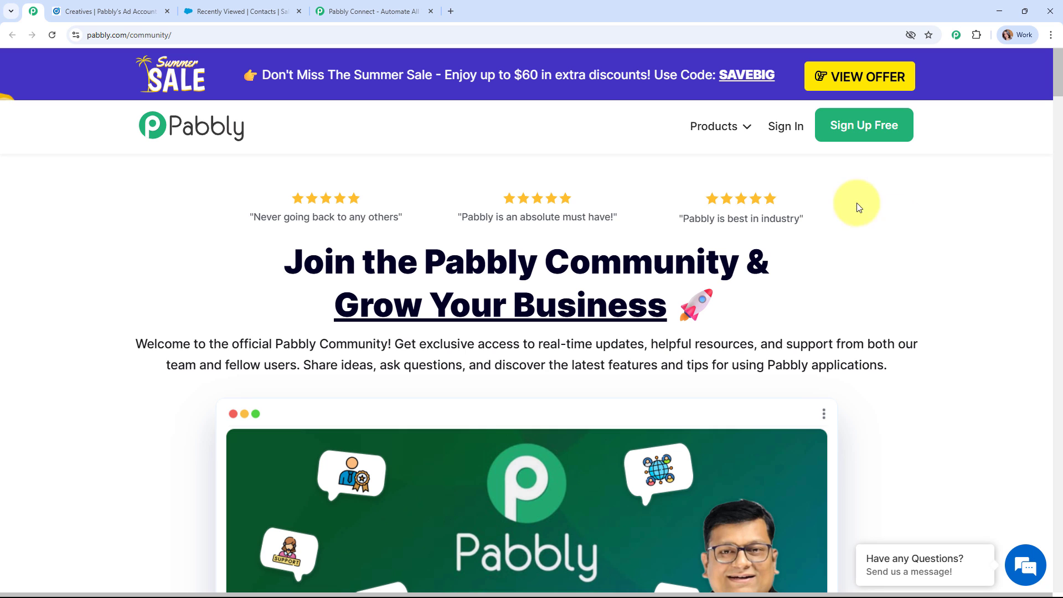
# Back on the Pabbly Connect homepage, dismiss the Monsoon Sale popup and sign in
pyautogui.click(368, 11)
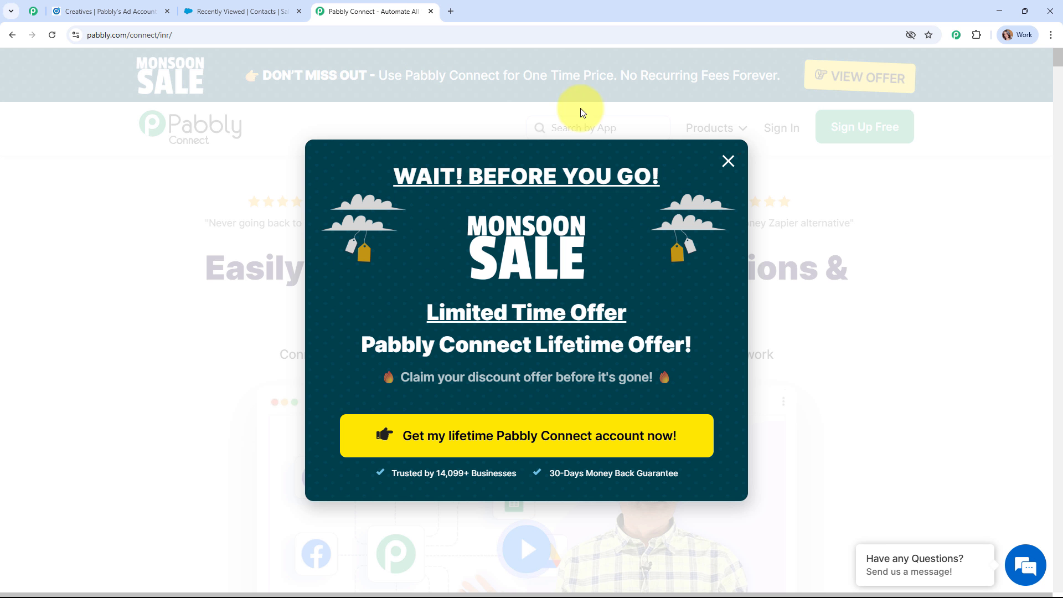
pyautogui.click(726, 161)
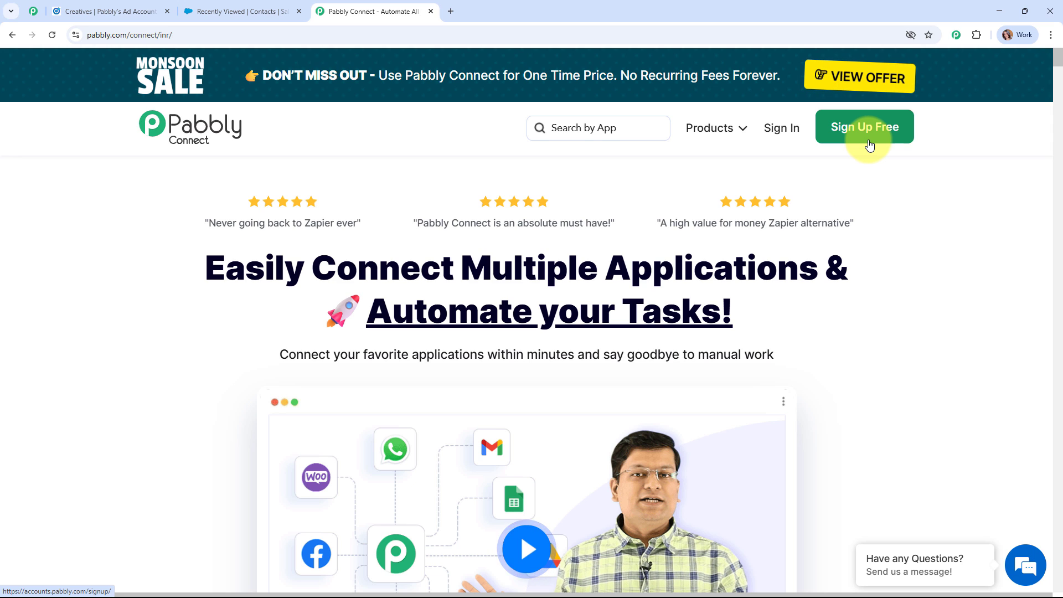
pyautogui.click(778, 130)
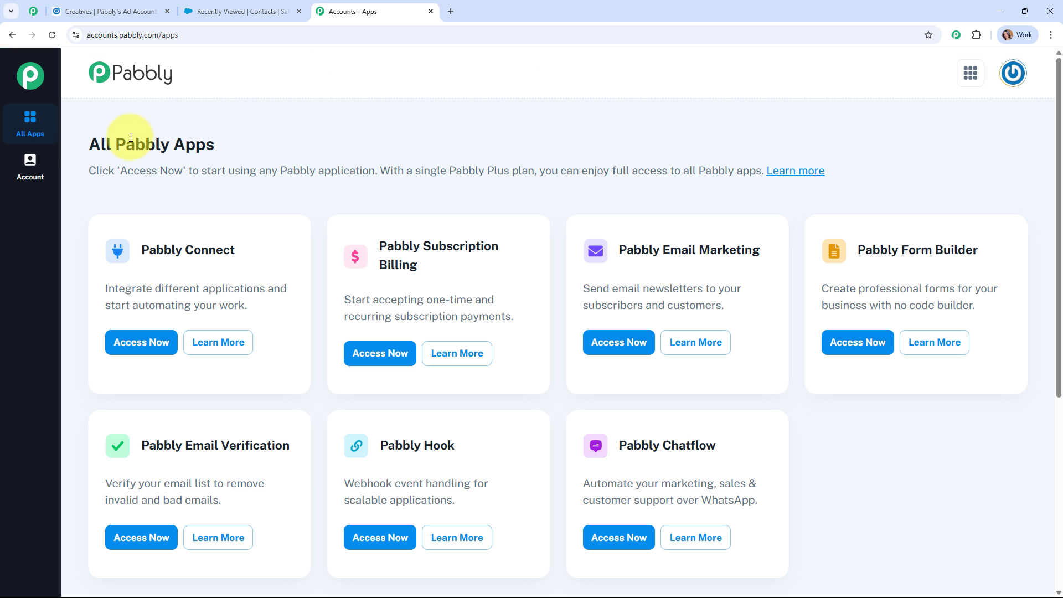
# Launch Pabbly Connect from its card on the All Pabbly Apps page
pyautogui.tripleClick(159, 143)
pyautogui.click(444, 134)
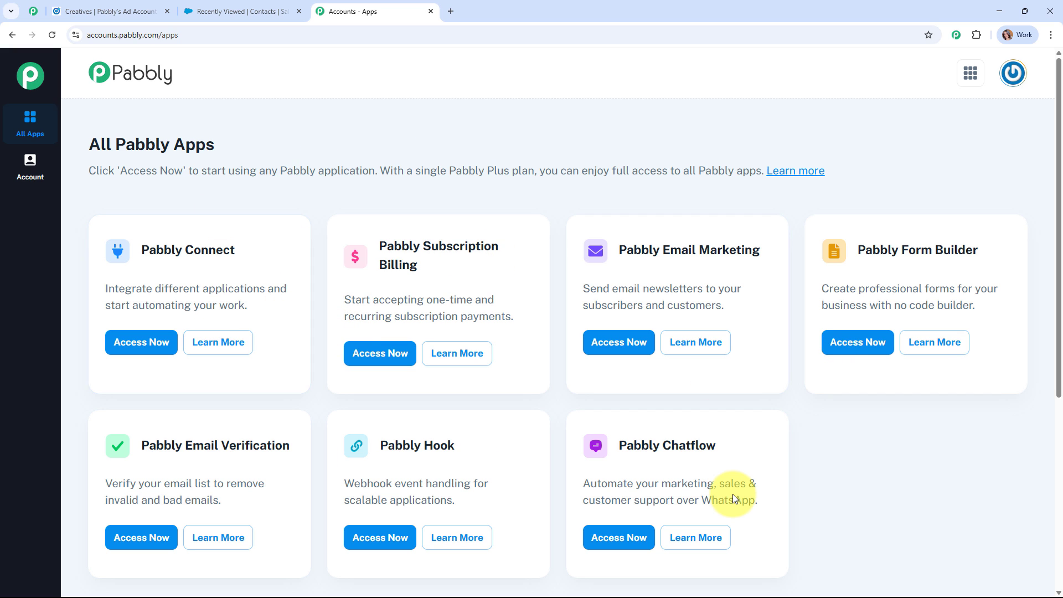
pyautogui.click(125, 352)
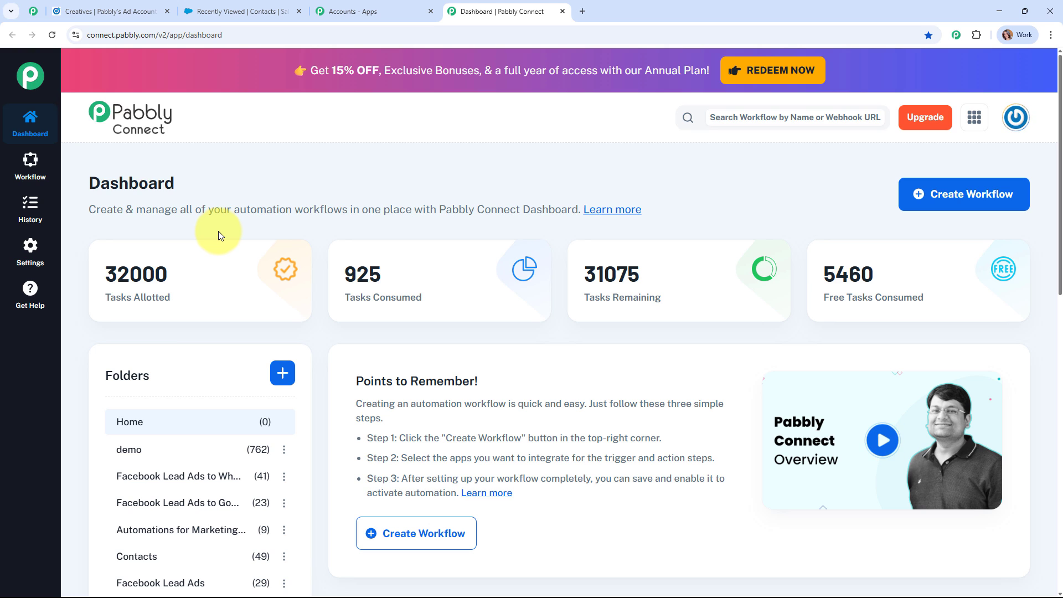
# Start a New (Beta) workflow named 'Create New Contacts in Salesforce from LinkedIn Lead Ads'
pyautogui.click(956, 208)
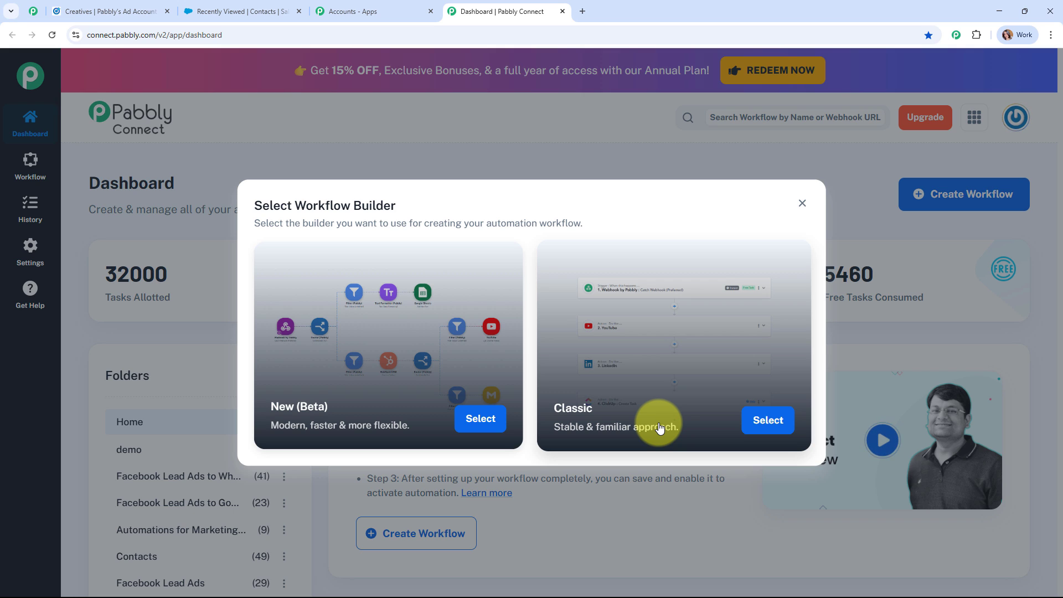
pyautogui.click(471, 424)
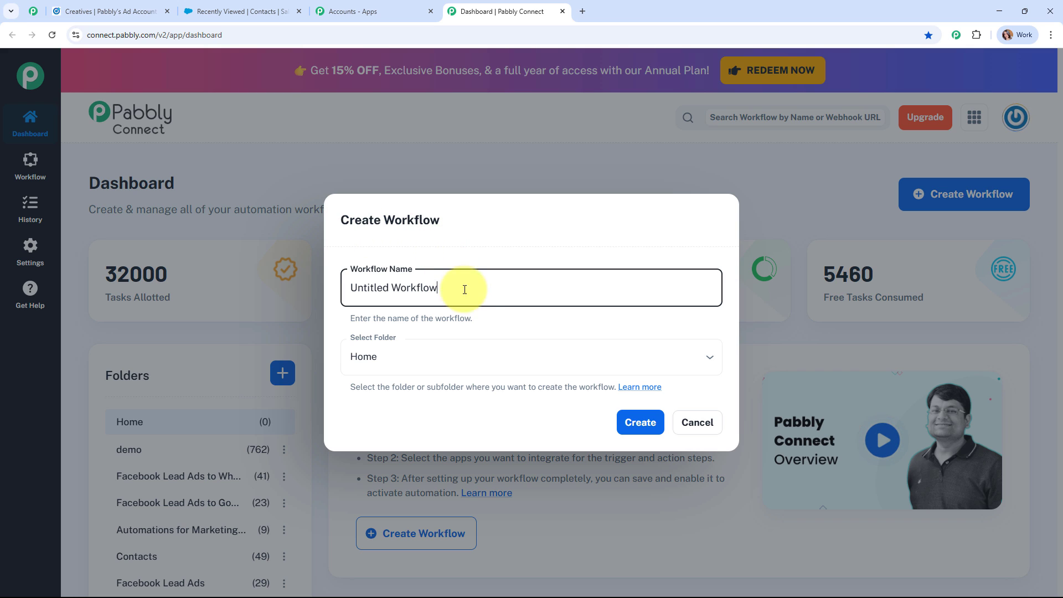
pyautogui.moveTo(472, 289); pyautogui.dragTo(337, 293)
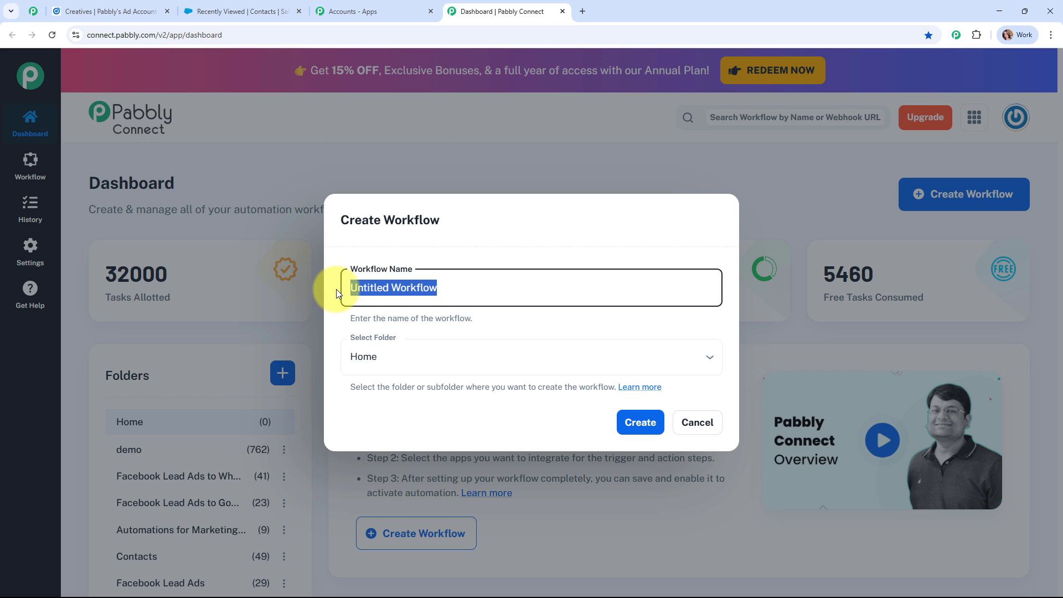
pyautogui.write('Create New Contacts in Salesforce from LinkedIn Lead Ads')
pyautogui.moveTo(336, 289); pyautogui.dragTo(712, 280)
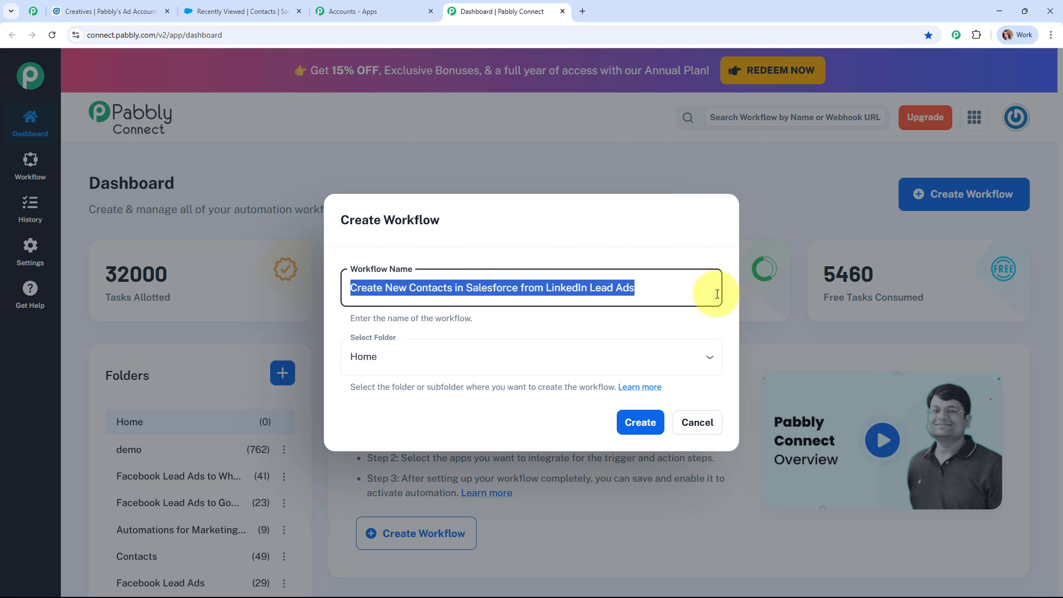
pyautogui.click(567, 313)
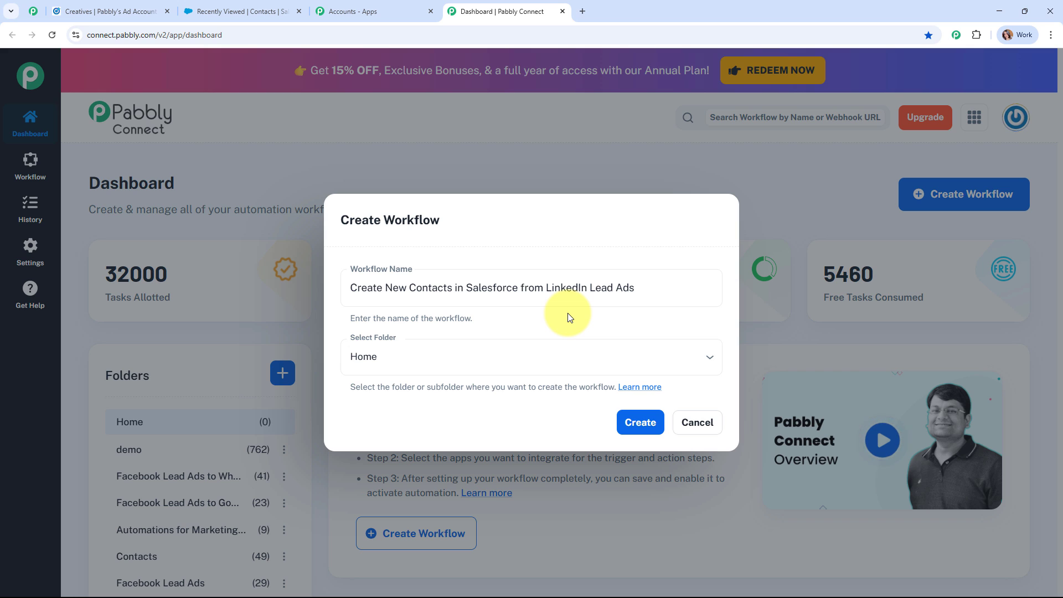
# Place the workflow in the Contacts folder and open the folders help article
pyautogui.click(488, 356)
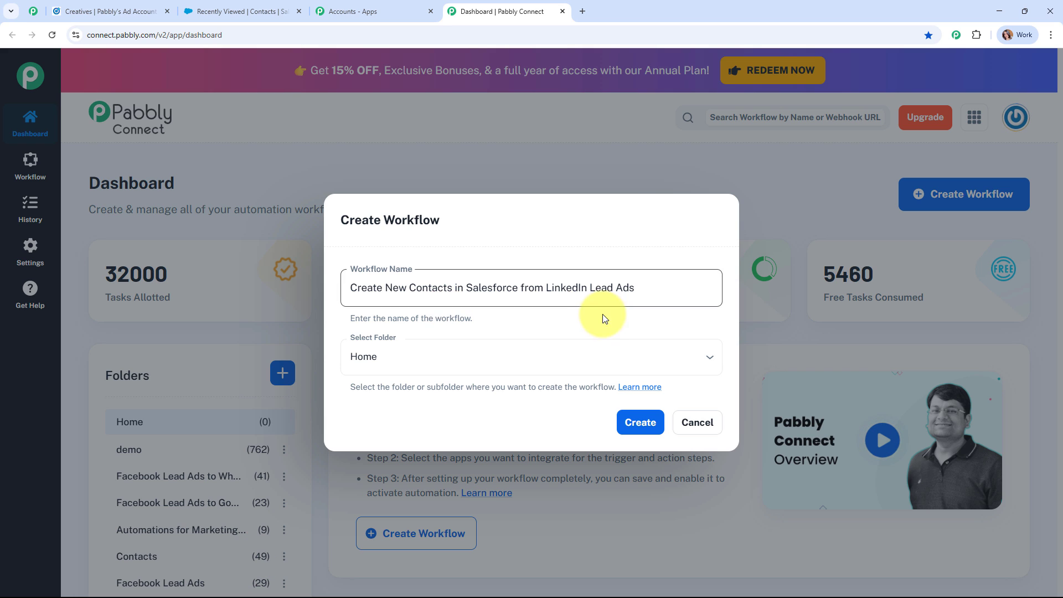
pyautogui.click(609, 360)
pyautogui.scroll(-1, 425, 237)
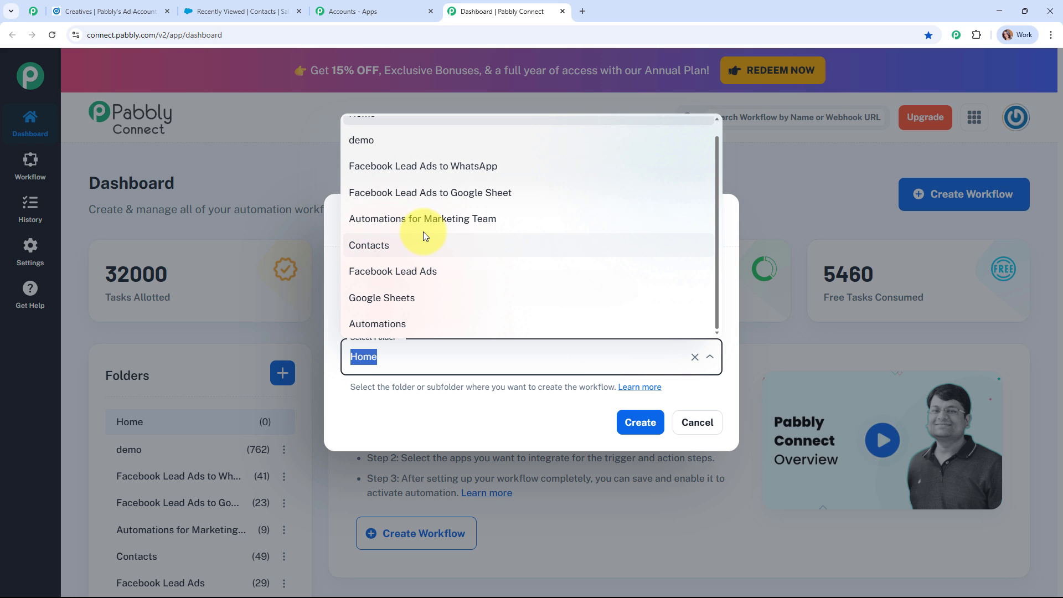
pyautogui.click(423, 244)
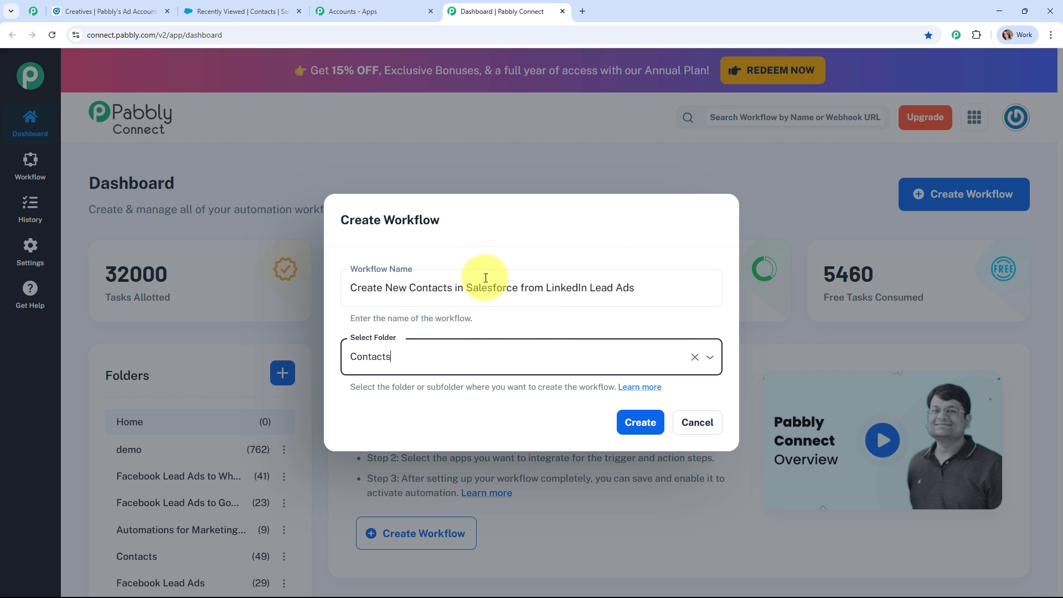
pyautogui.click(656, 390)
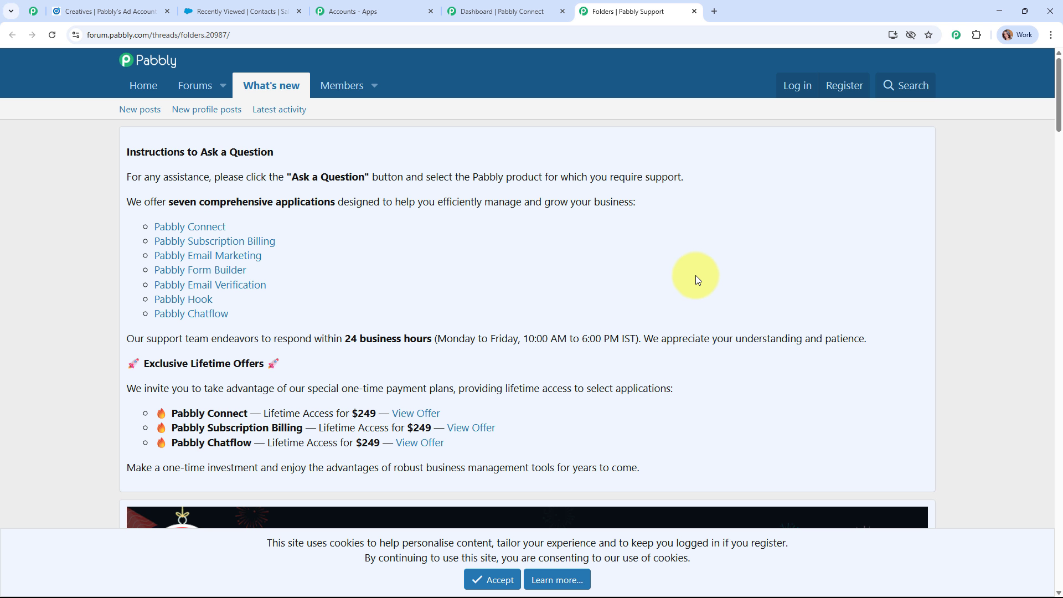
# Scroll through the Pabbly Forum Folders help guide
pyautogui.scroll(-7, 698, 270)
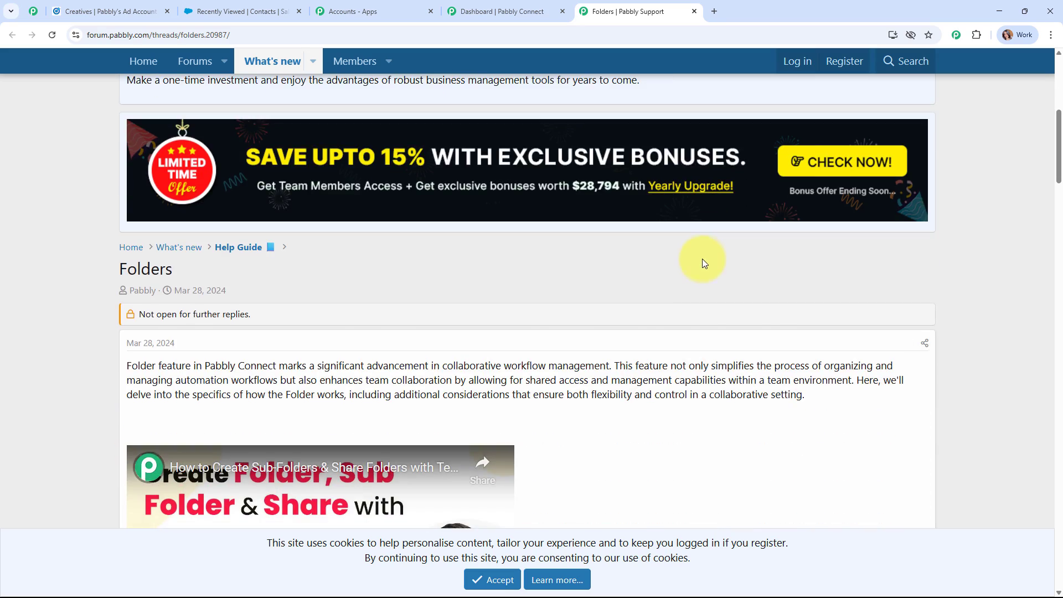
pyautogui.scroll(-10, 707, 275)
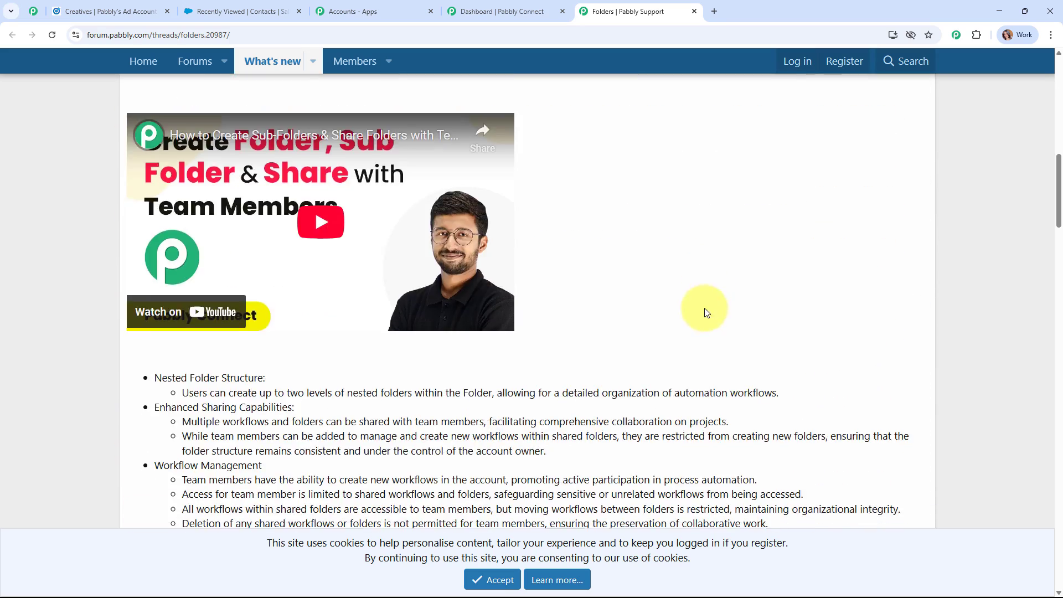
pyautogui.scroll(-10, 704, 309)
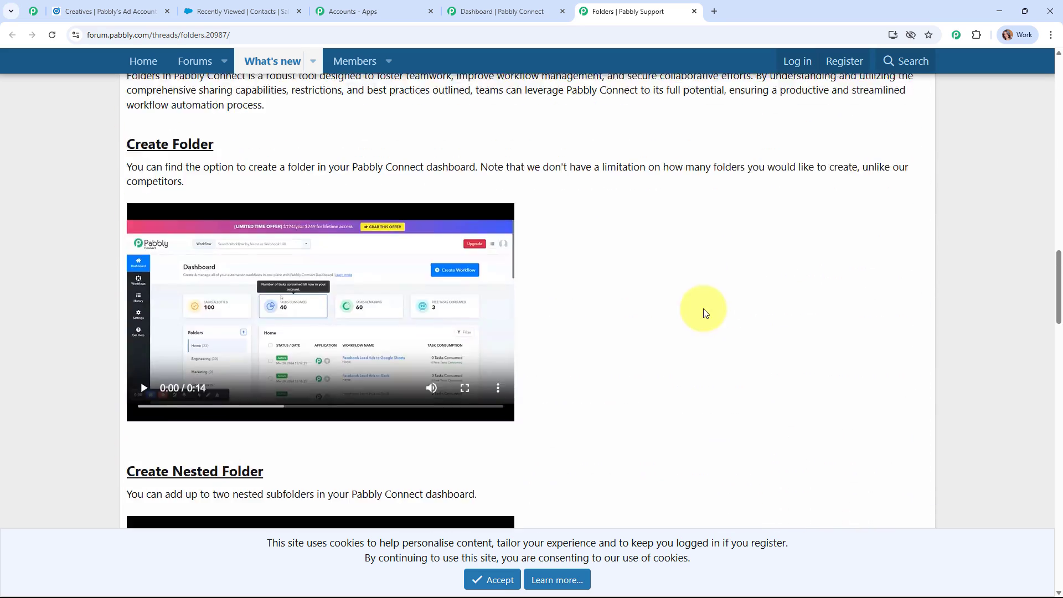
# Close the help tab and create the workflow in the Contacts folder
pyautogui.click(693, 12)
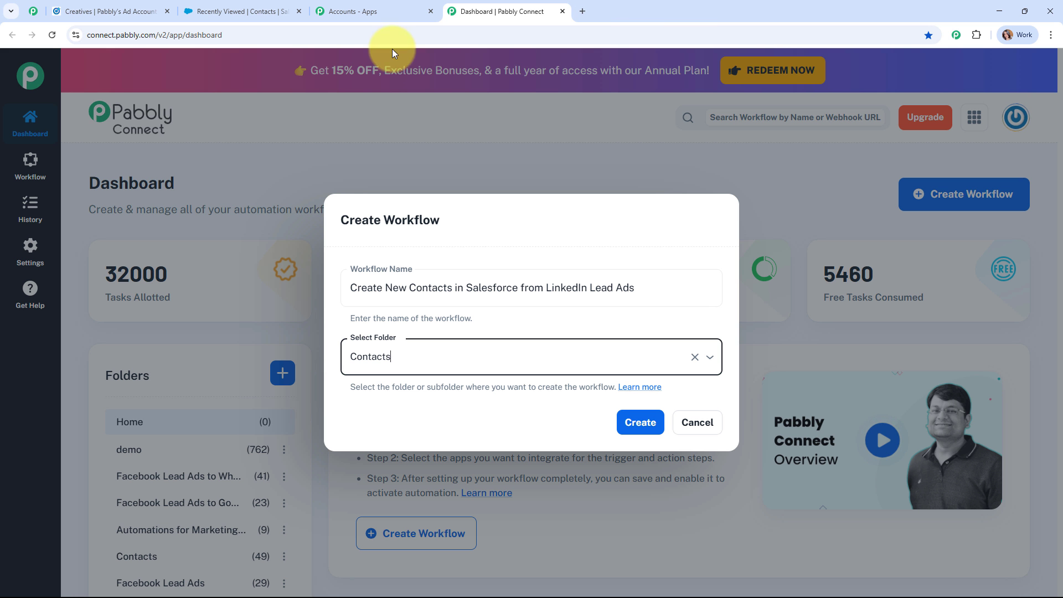
pyautogui.click(647, 426)
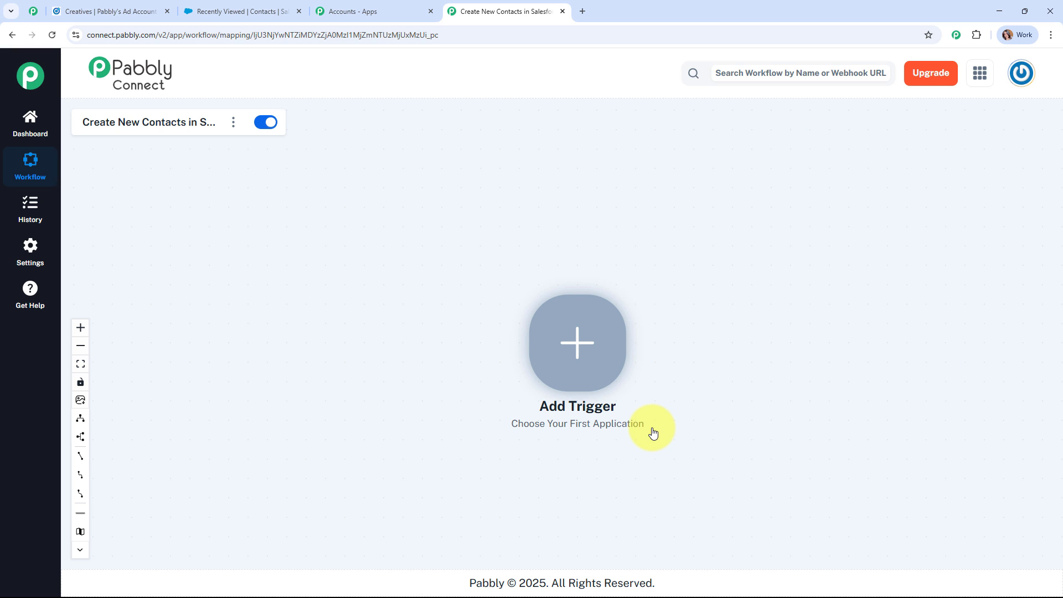
# Set the trigger to LinkedIn Lead Notifications and begin connecting a LinkedIn account
pyautogui.click(580, 344)
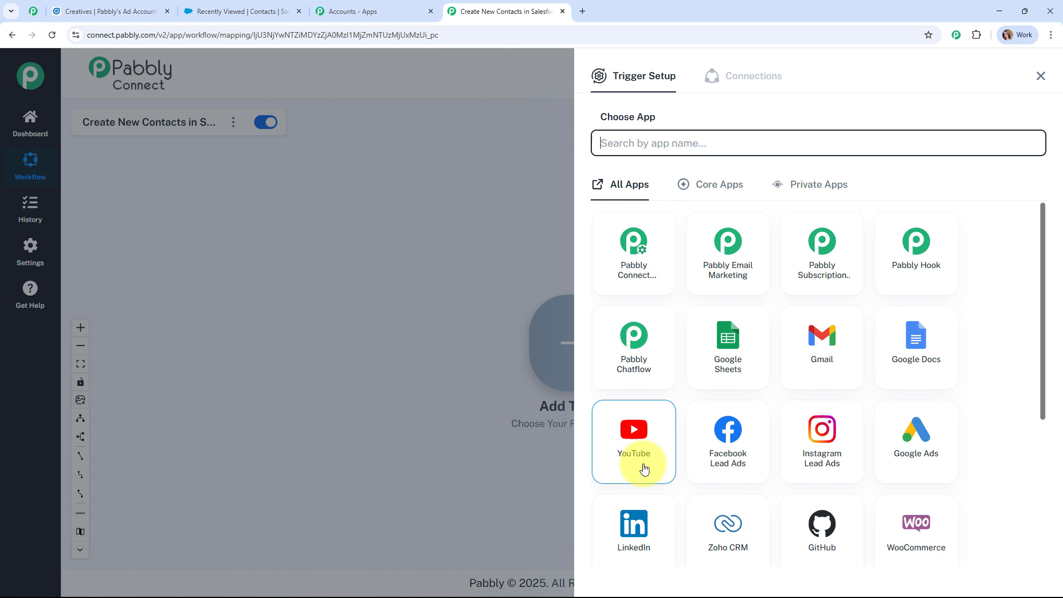
pyautogui.click(637, 523)
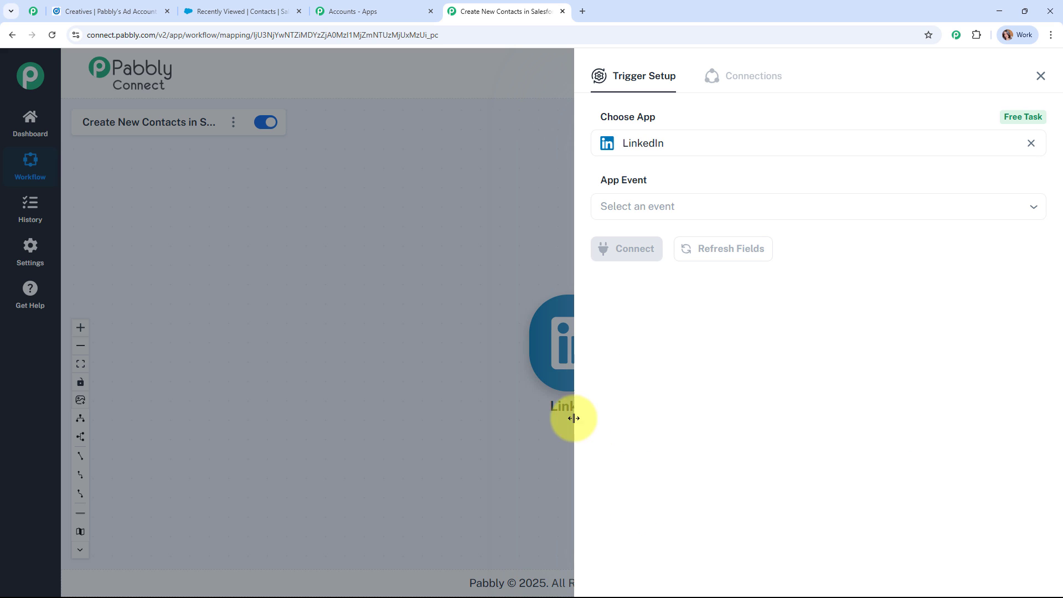
pyautogui.click(674, 204)
pyautogui.click(682, 247)
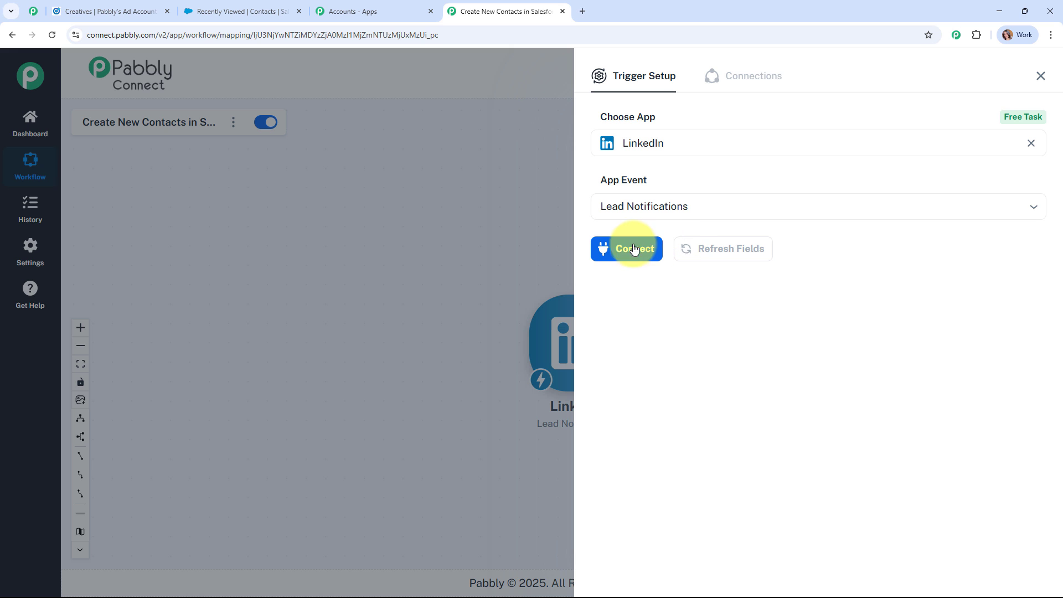
pyautogui.click(619, 250)
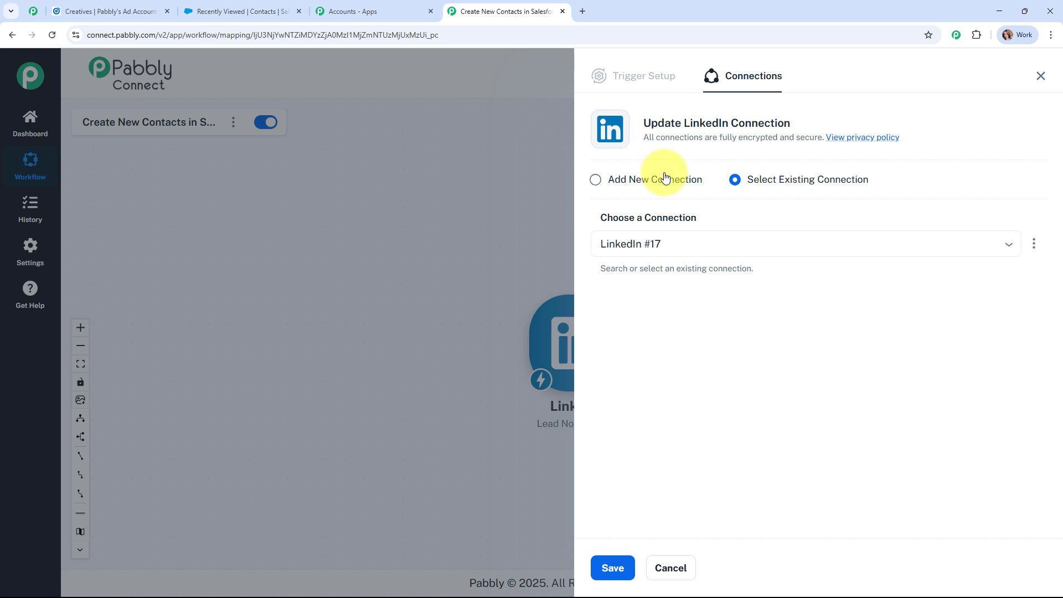
# Add a new LinkedIn connection and sign in to LinkedIn to authorize it
pyautogui.click(666, 184)
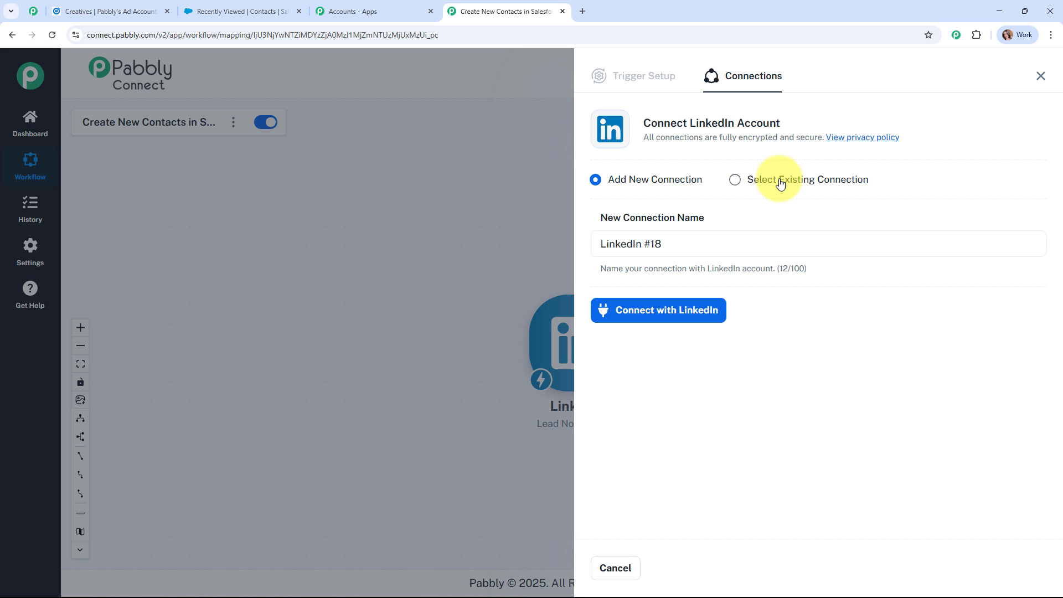
pyautogui.click(672, 316)
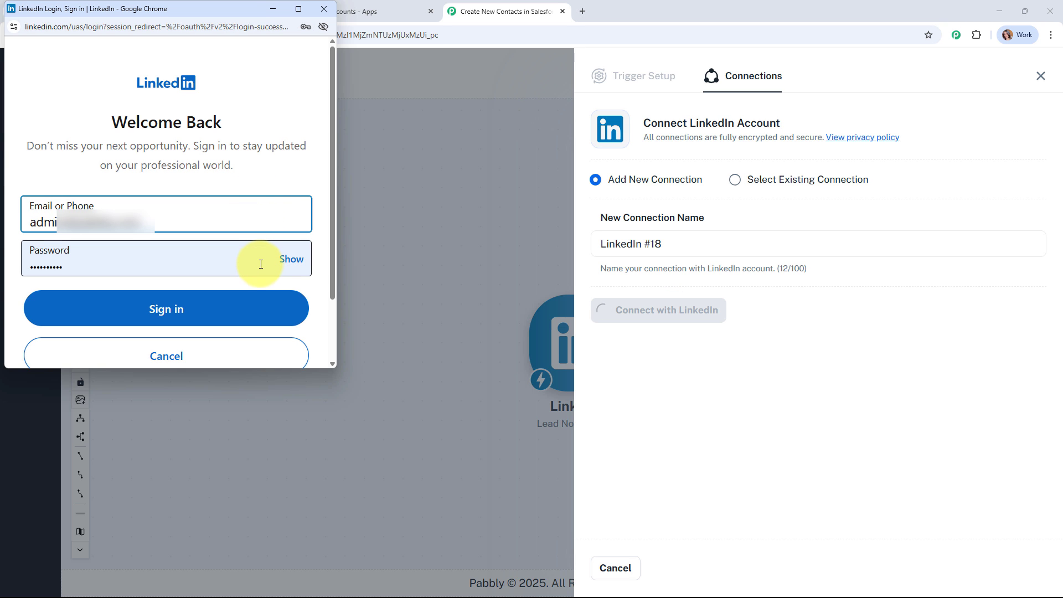
pyautogui.click(261, 319)
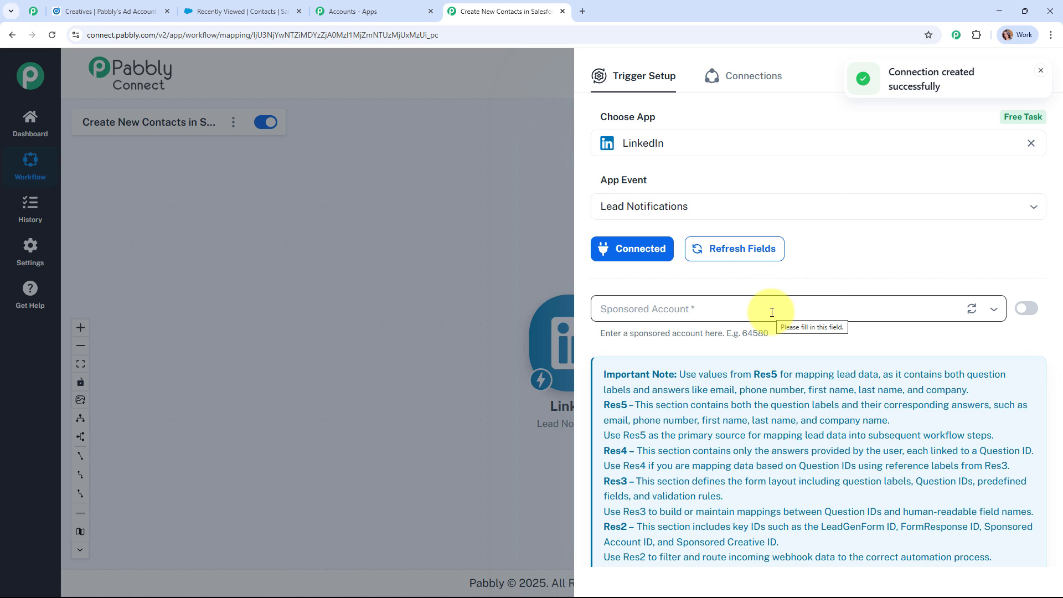
# Select Pabbly's Ad Account as the Sponsored Account and save the trigger with a test request
pyautogui.click(110, 7)
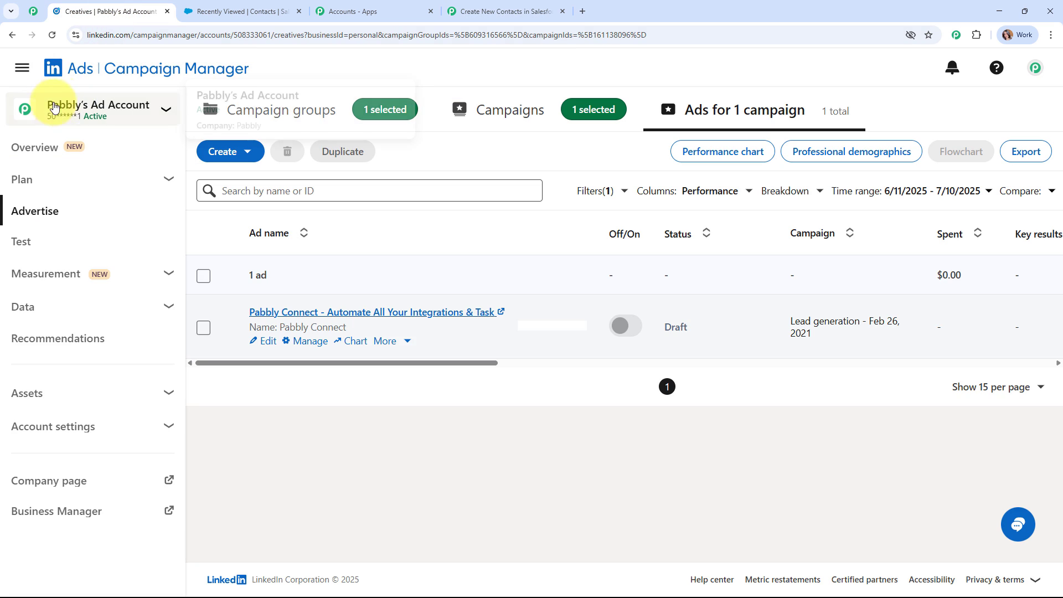
pyautogui.click(517, 5)
pyautogui.click(678, 305)
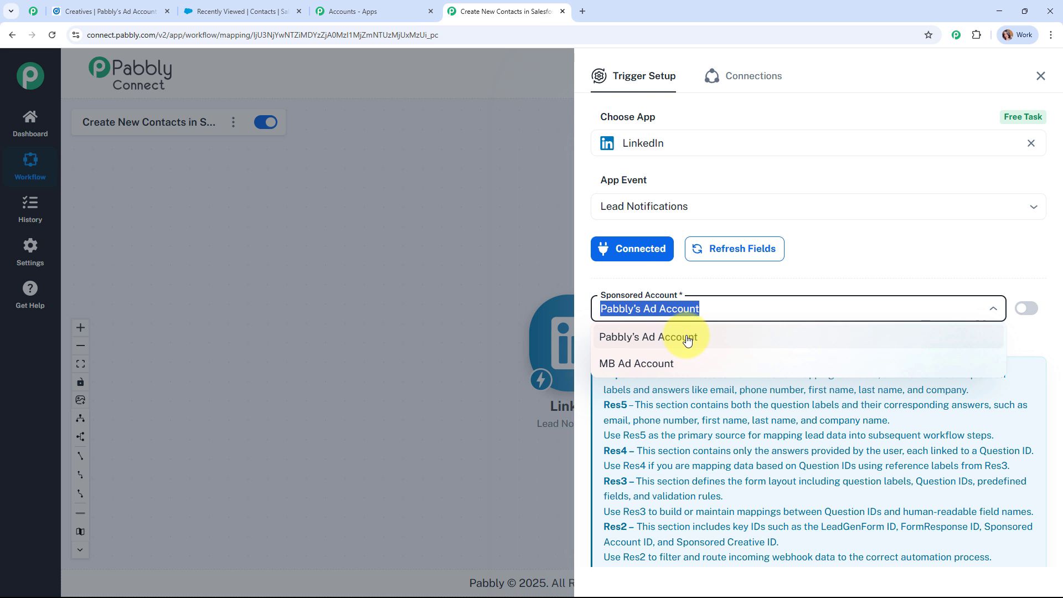
pyautogui.click(687, 338)
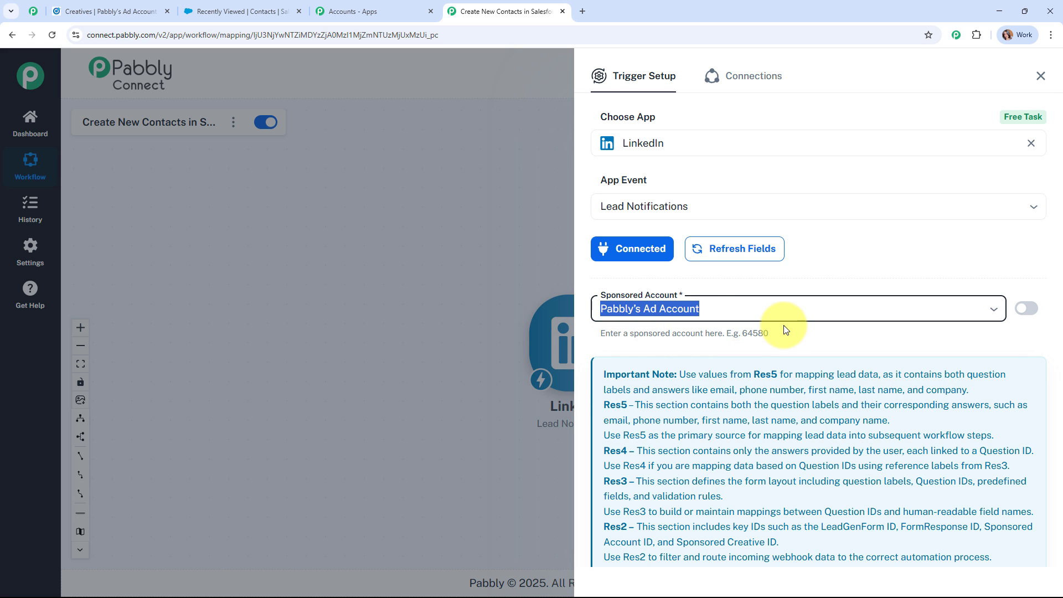
pyautogui.click(805, 281)
pyautogui.scroll(-3, 719, 360)
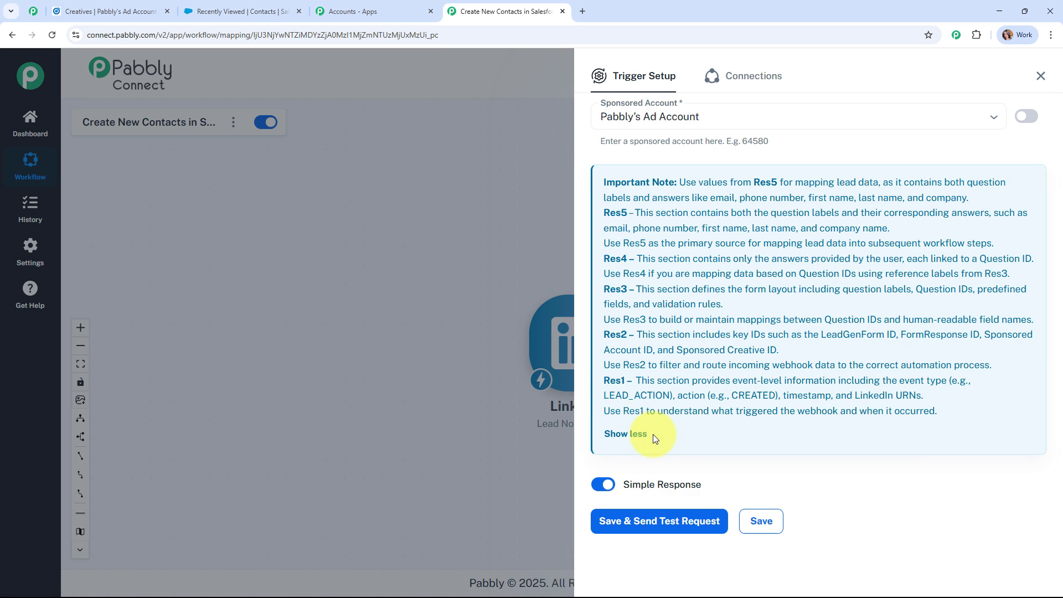
pyautogui.click(687, 520)
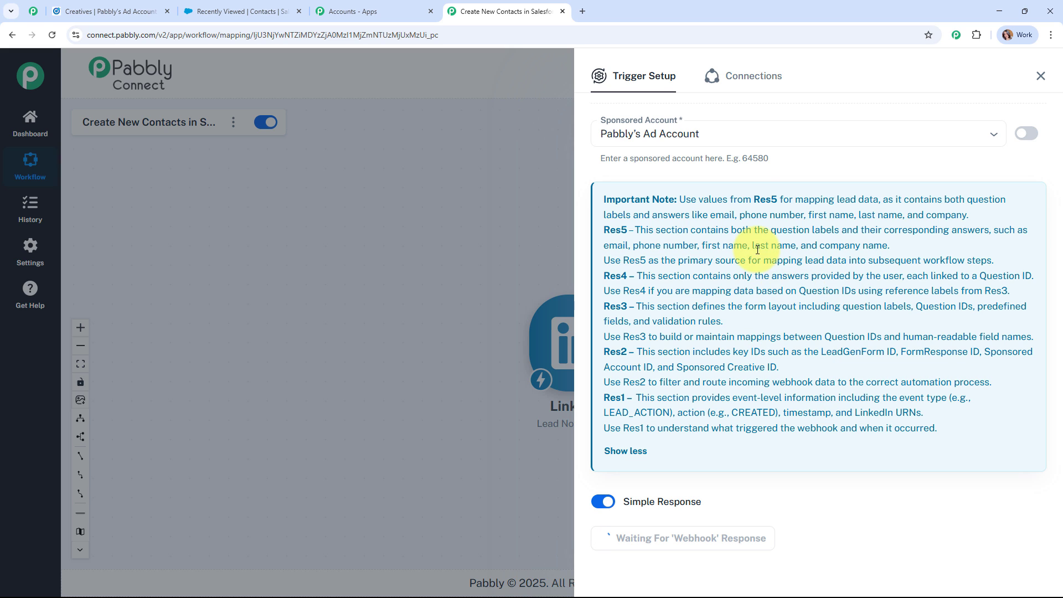
# Open the sponsored post preview in Campaign Manager and bring up its lead form
pyautogui.click(106, 11)
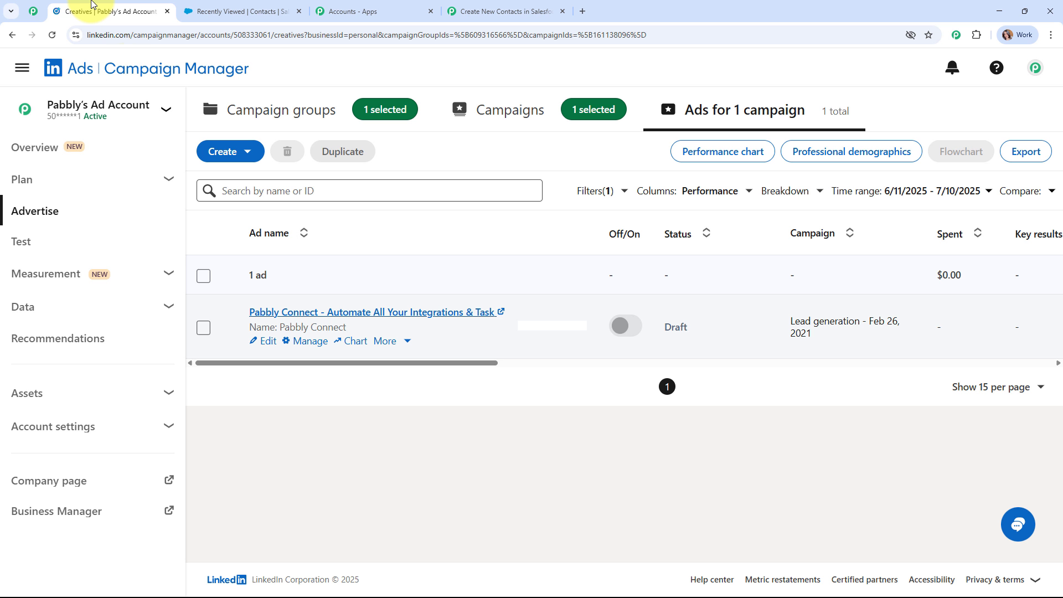
pyautogui.click(417, 314)
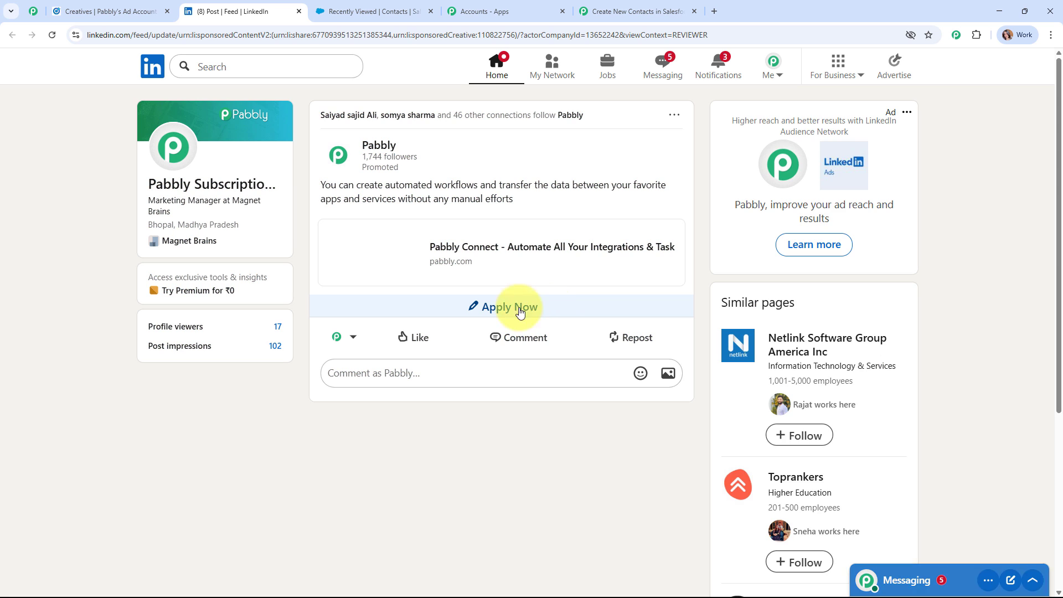
pyautogui.click(516, 310)
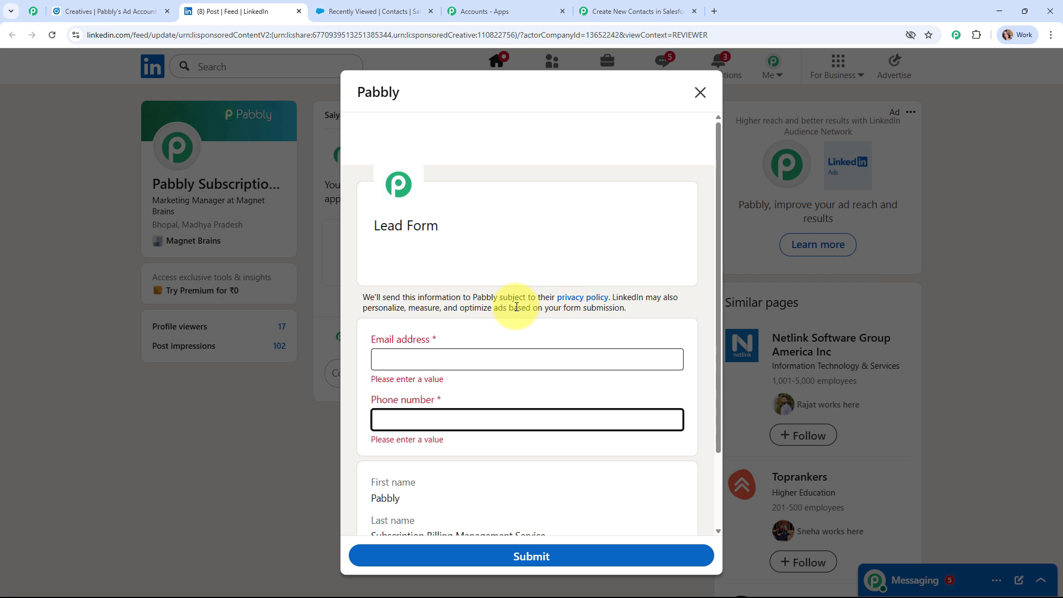
pyautogui.scroll(-1, 553, 293)
pyautogui.scroll(-1, 564, 288)
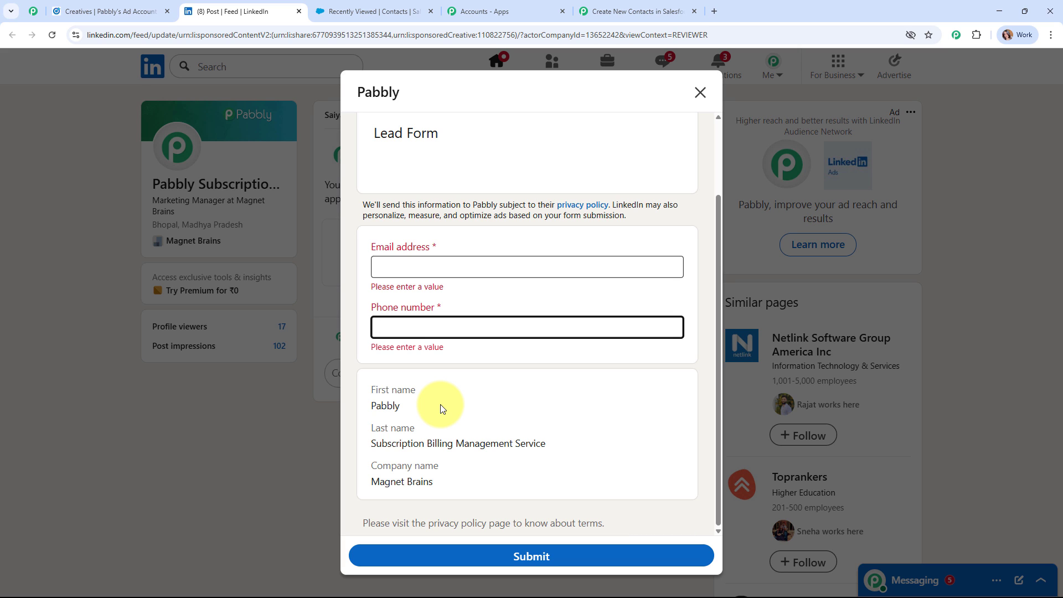
# Fill the lead form with a test email and a +91 phone number, then submit it
pyautogui.click(423, 268)
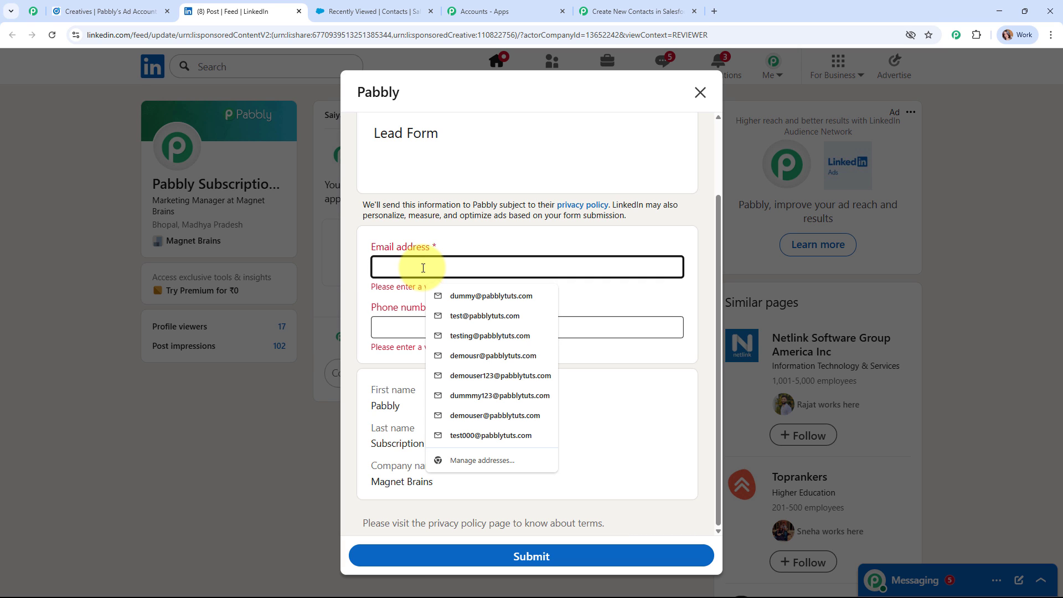
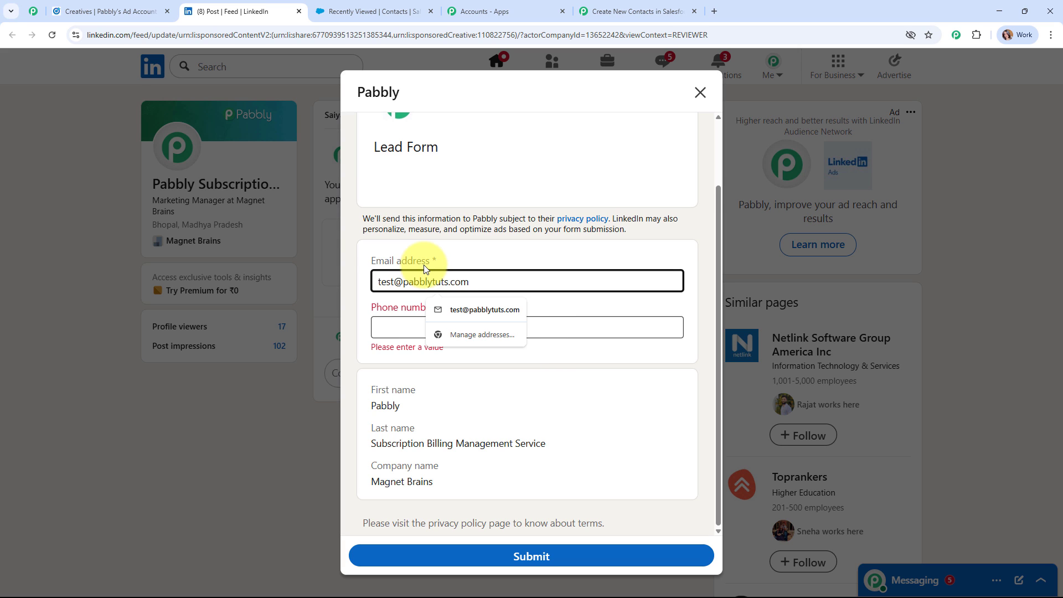
pyautogui.click(393, 325)
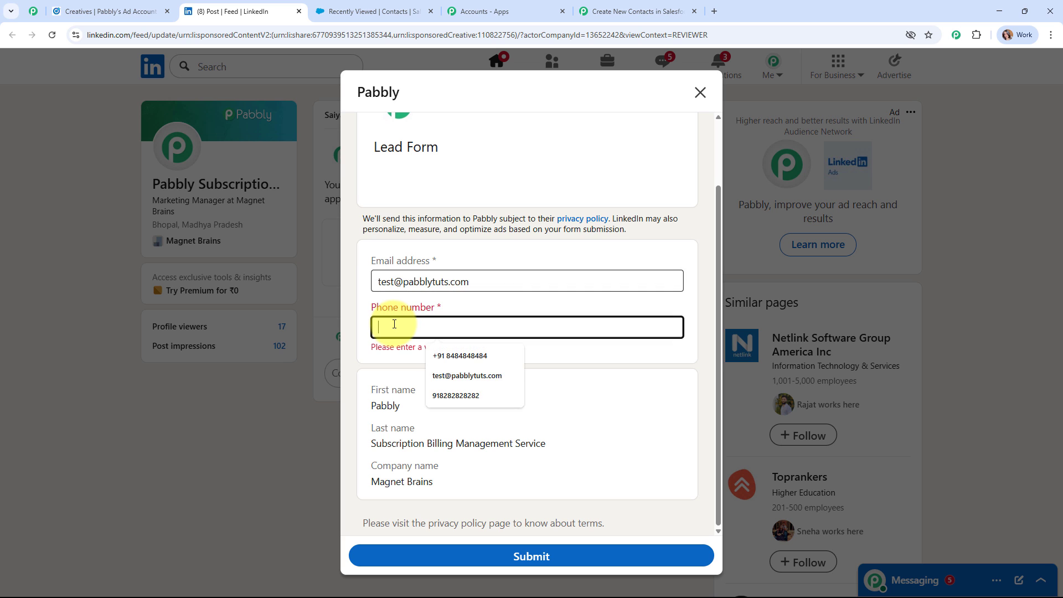
pyautogui.write('+91')
pyautogui.click(459, 355)
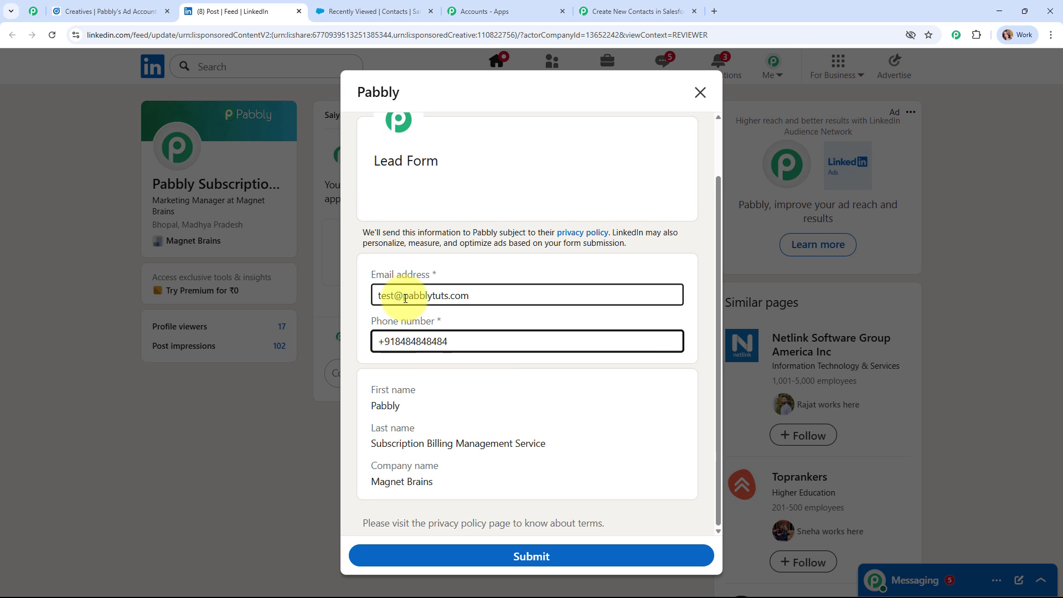
pyautogui.click(527, 555)
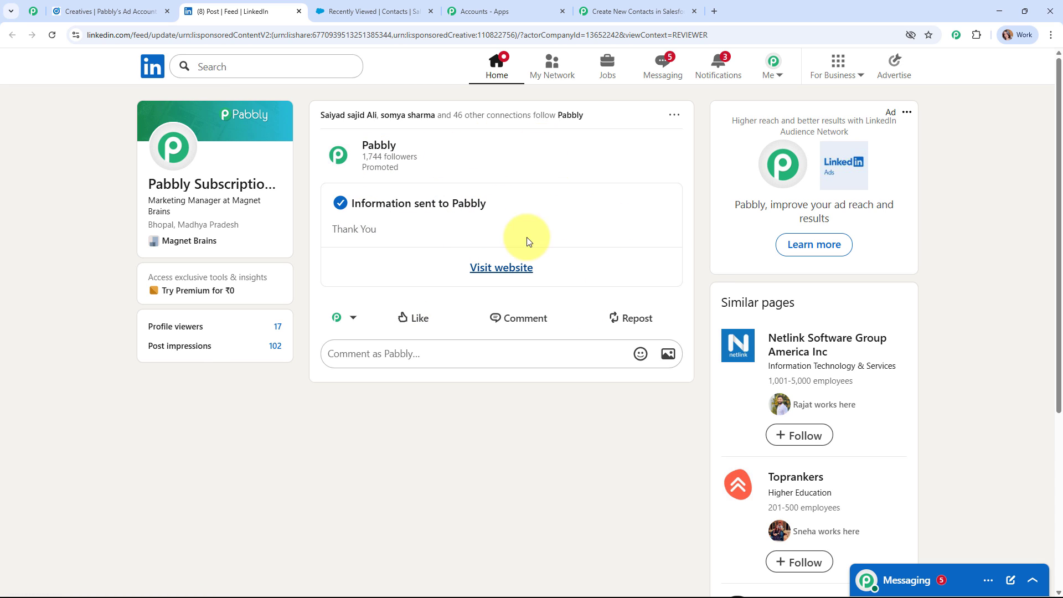
# Review the captured email, phone, first and last name, and company Magnet Brains in Response Received
pyautogui.click(604, 6)
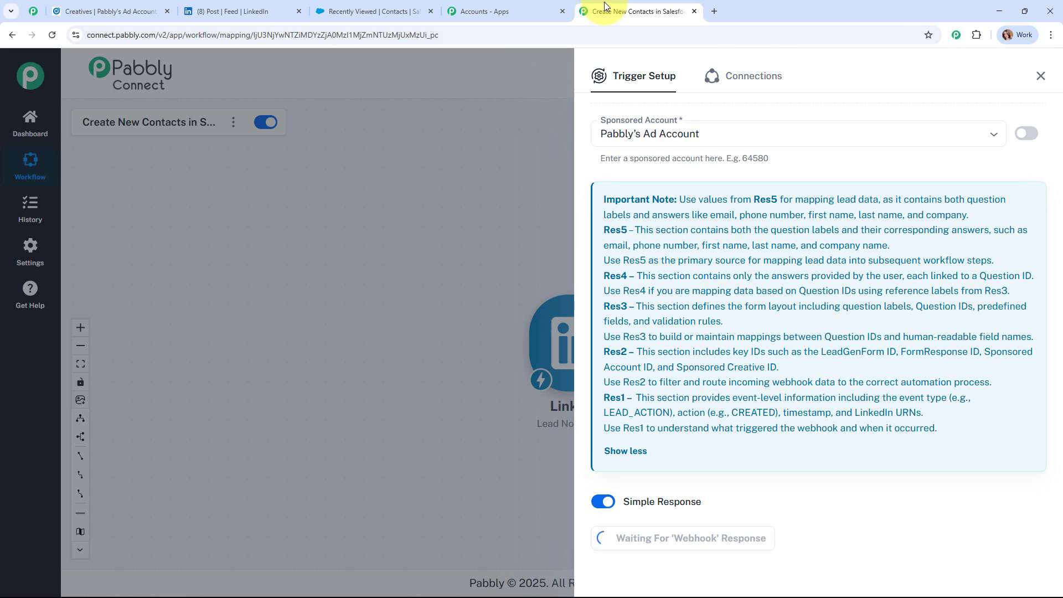
pyautogui.scroll(-5, 808, 288)
pyautogui.scroll(-2, 812, 309)
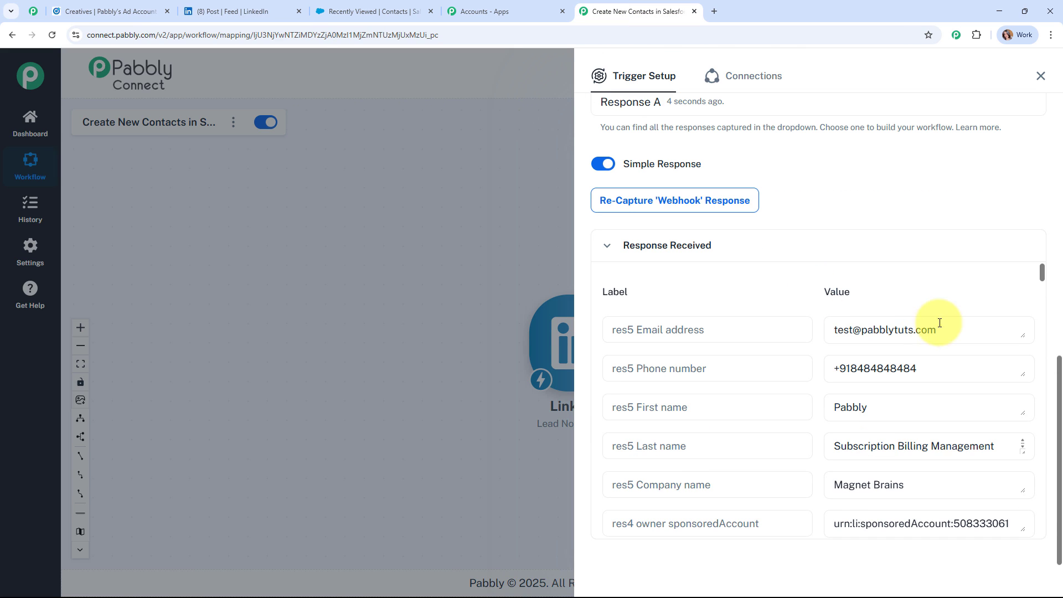
pyautogui.moveTo(849, 329); pyautogui.dragTo(827, 367)
pyautogui.moveTo(923, 406); pyautogui.dragTo(830, 408)
pyautogui.moveTo(940, 443); pyautogui.dragTo(865, 442)
pyautogui.moveTo(918, 480); pyautogui.dragTo(830, 478)
# Close the Trigger Setup panel and reposition the workflow canvas
pyautogui.scroll(-2, 917, 407)
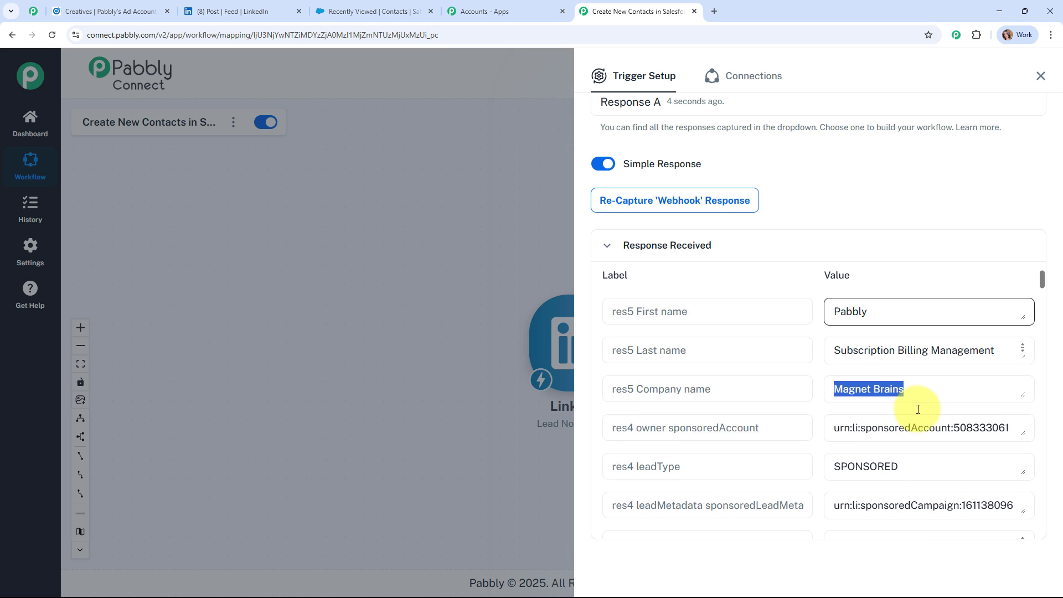
pyautogui.scroll(2, 921, 415)
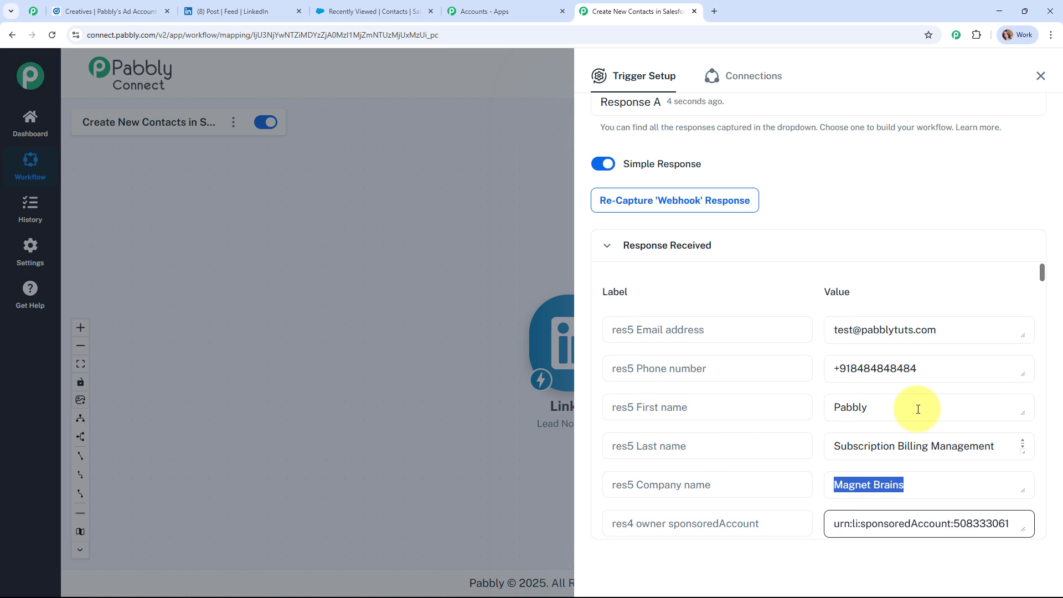
pyautogui.click(1040, 76)
pyautogui.moveTo(575, 336); pyautogui.dragTo(387, 271)
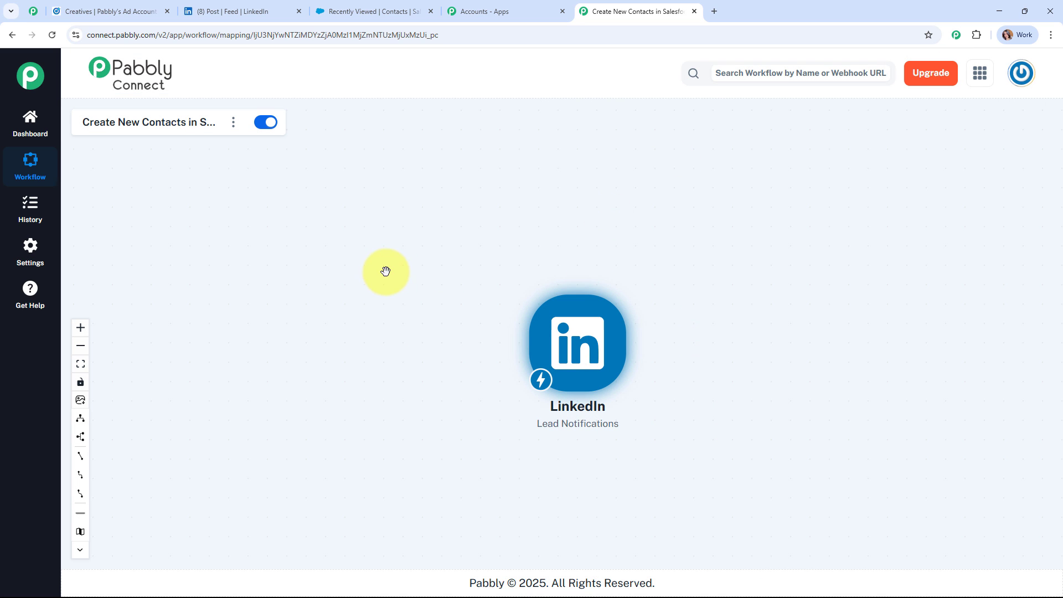
# Add a Salesforce action step with the Create Contact event after the LinkedIn trigger
pyautogui.rightClick(578, 348)
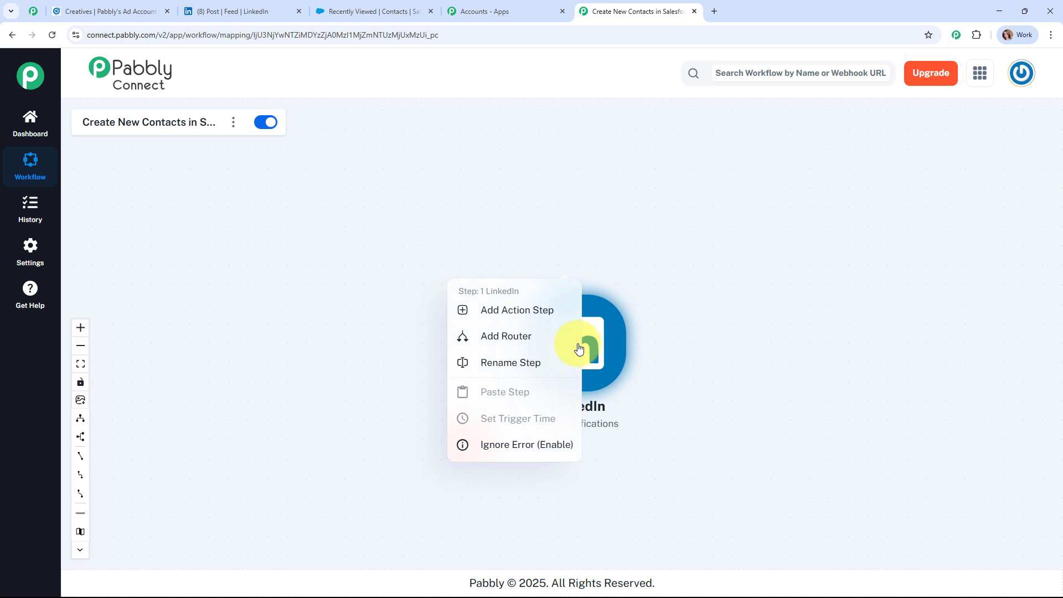
pyautogui.click(524, 317)
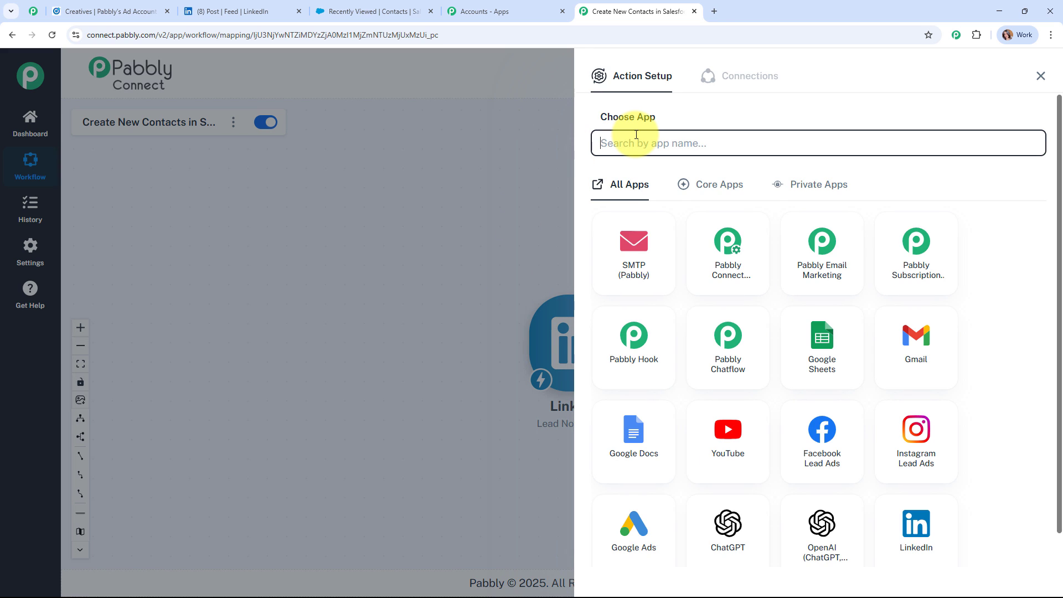
pyautogui.write('sa')
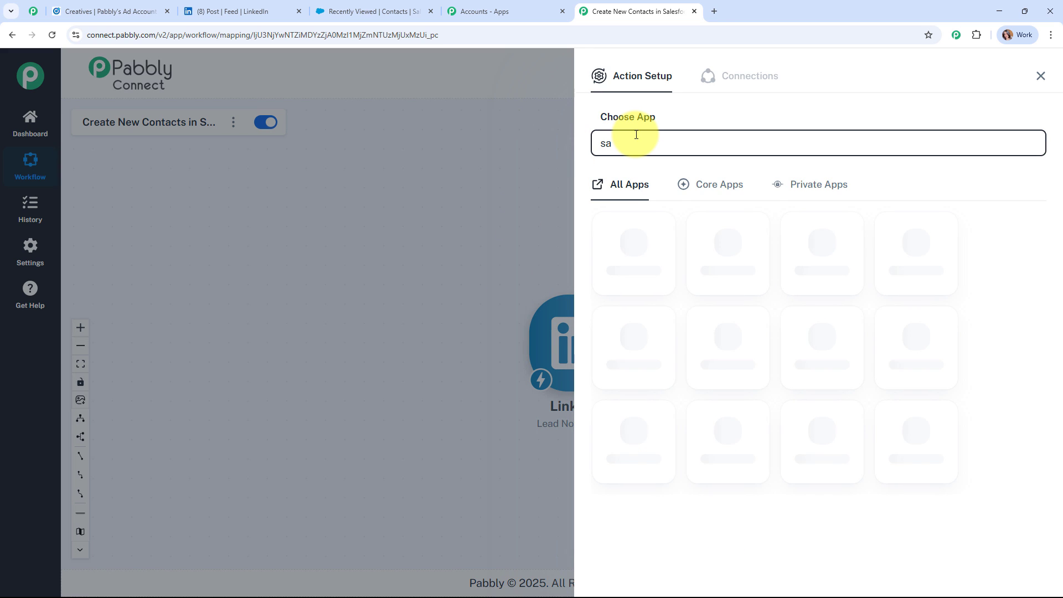
pyautogui.write('l')
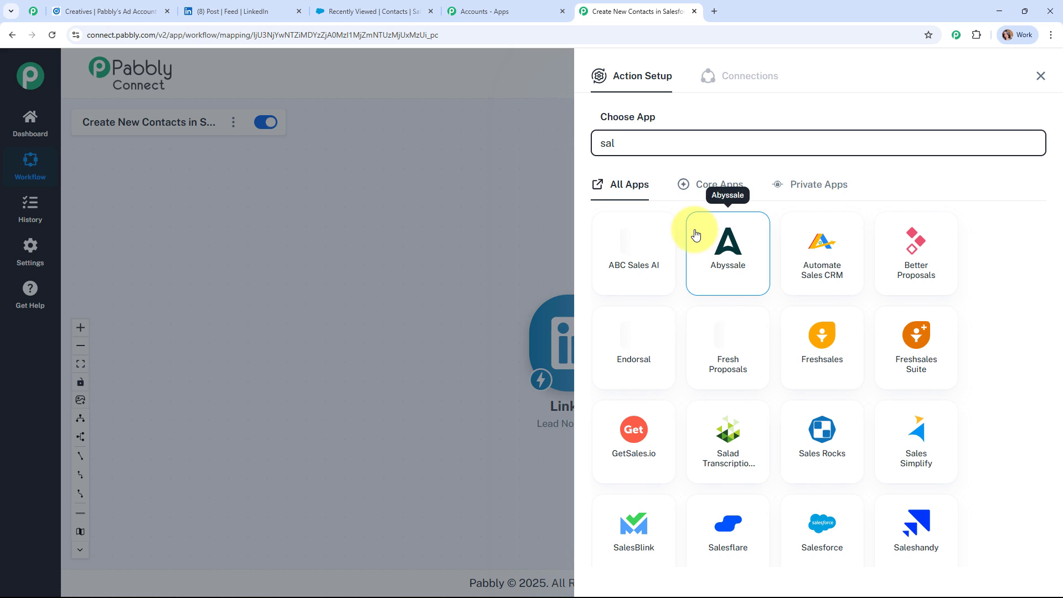
pyautogui.click(821, 526)
pyautogui.click(672, 208)
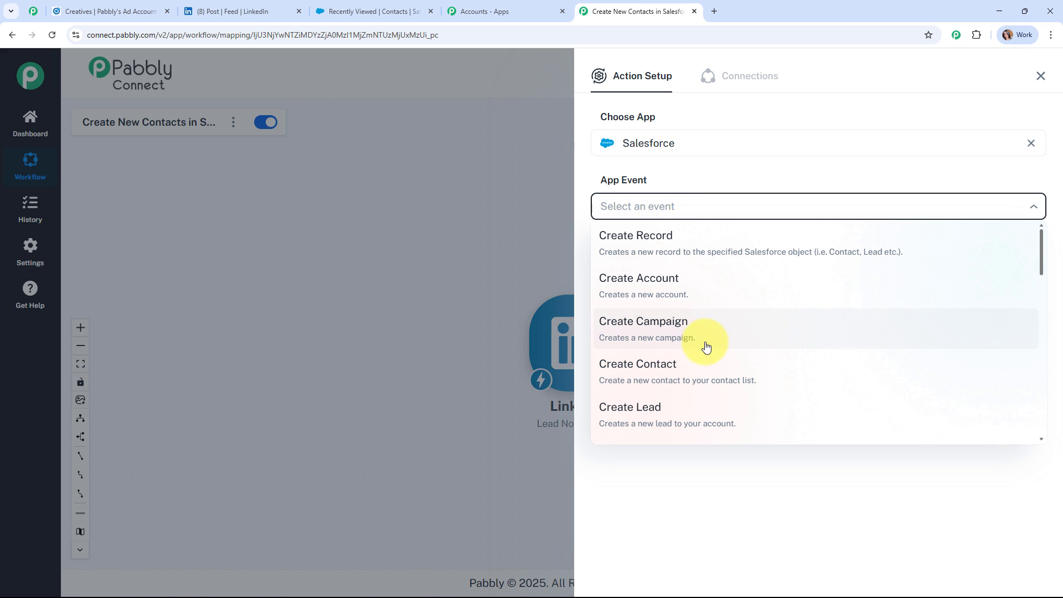
pyautogui.click(714, 372)
# Authorize a new Salesforce connection and allow Pabbly Connect access
pyautogui.click(625, 253)
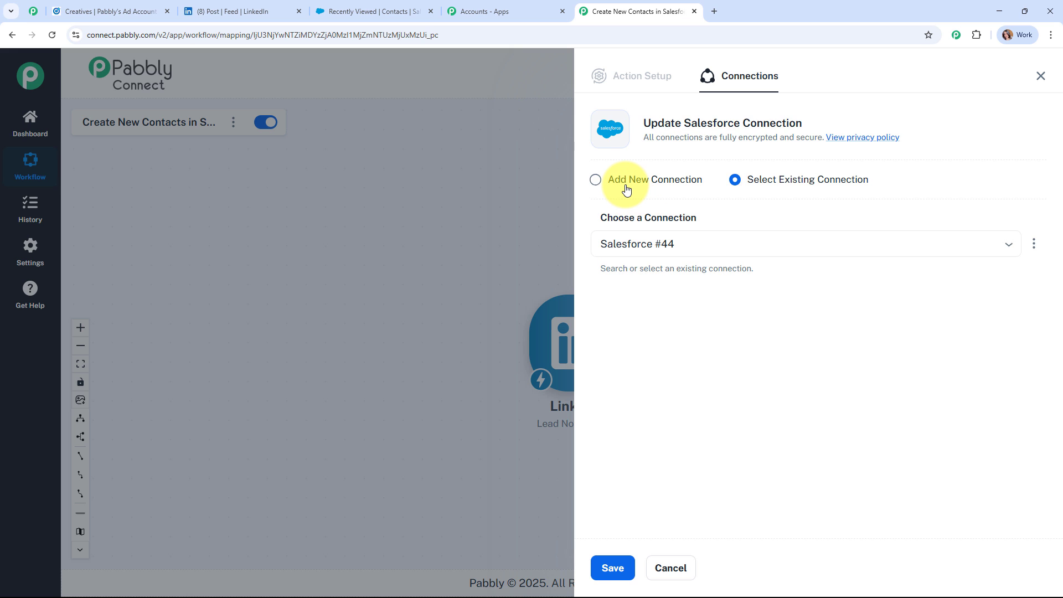
pyautogui.click(626, 187)
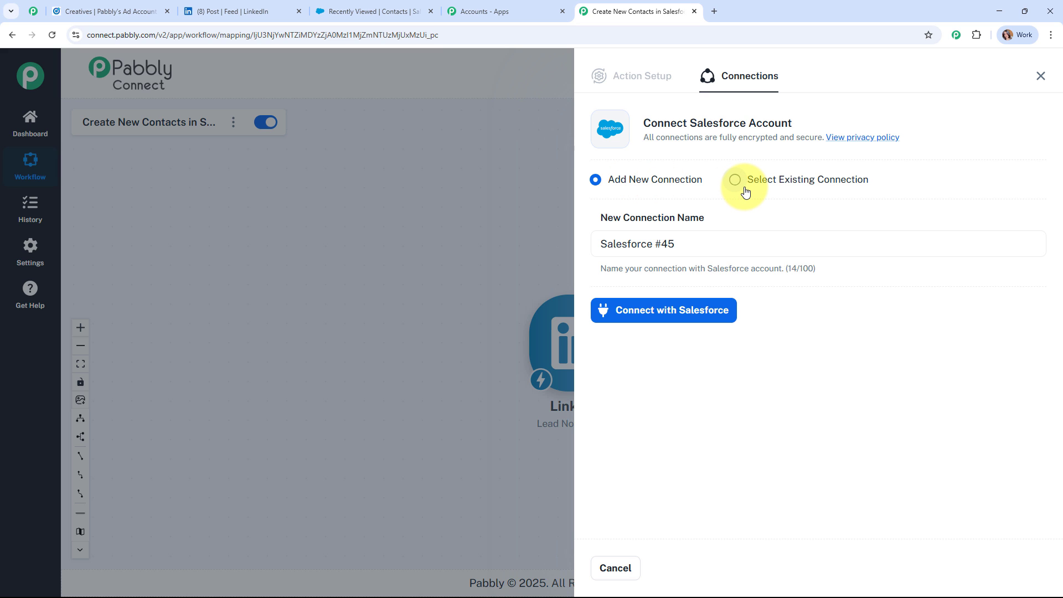
pyautogui.click(679, 310)
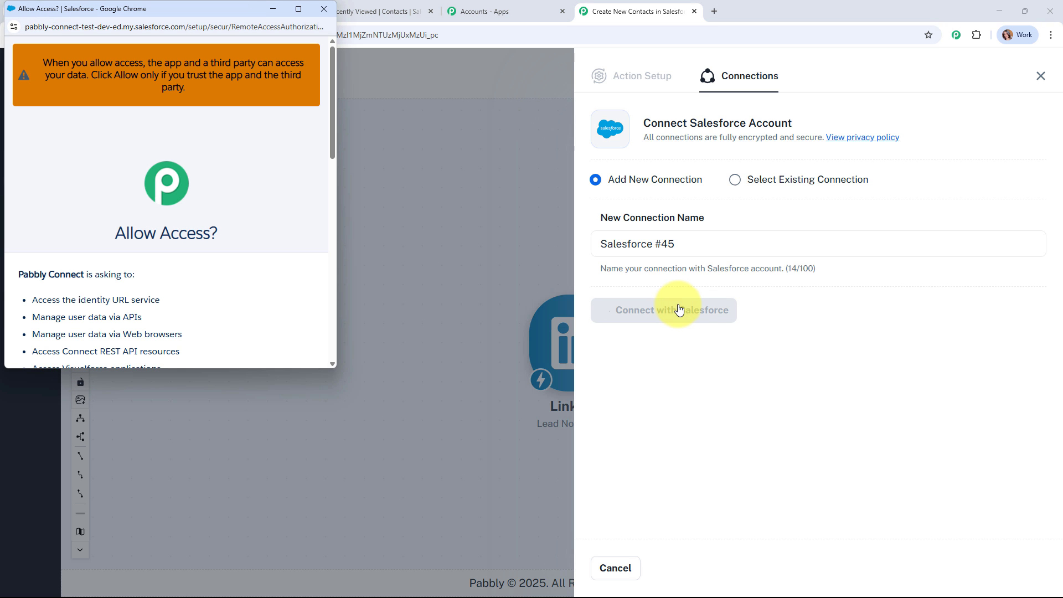
pyautogui.scroll(-10, 275, 215)
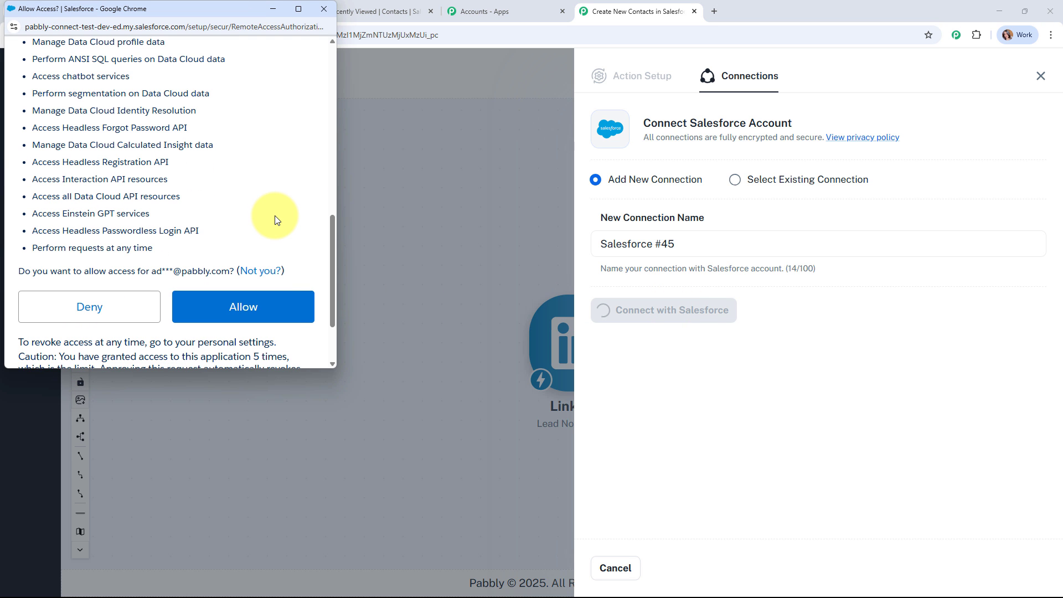
pyautogui.click(284, 312)
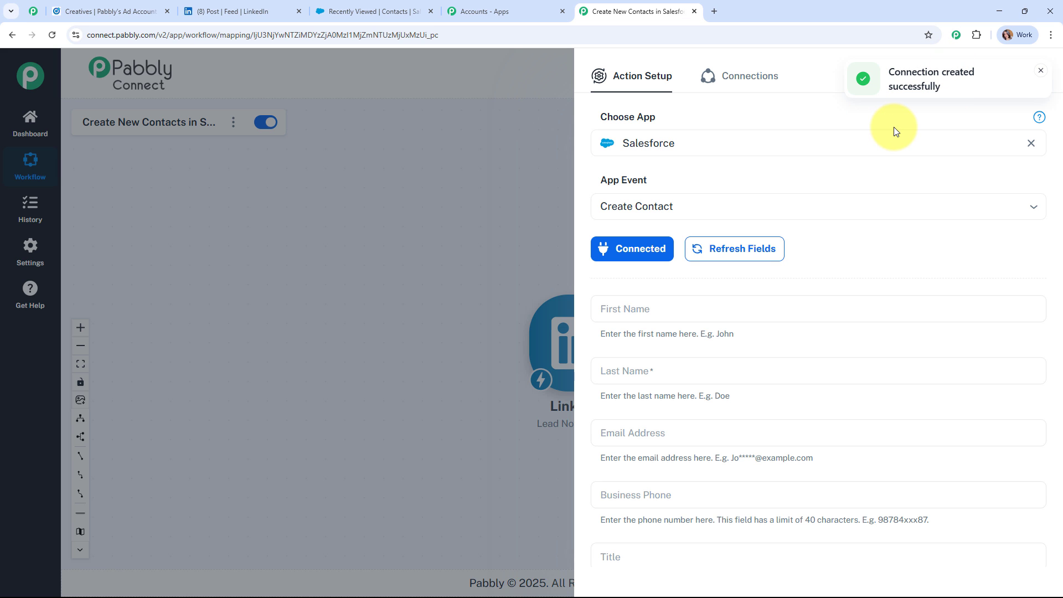
# Map the LinkedIn lead's first and last name into First Name and Last Name
pyautogui.scroll(-2, 868, 256)
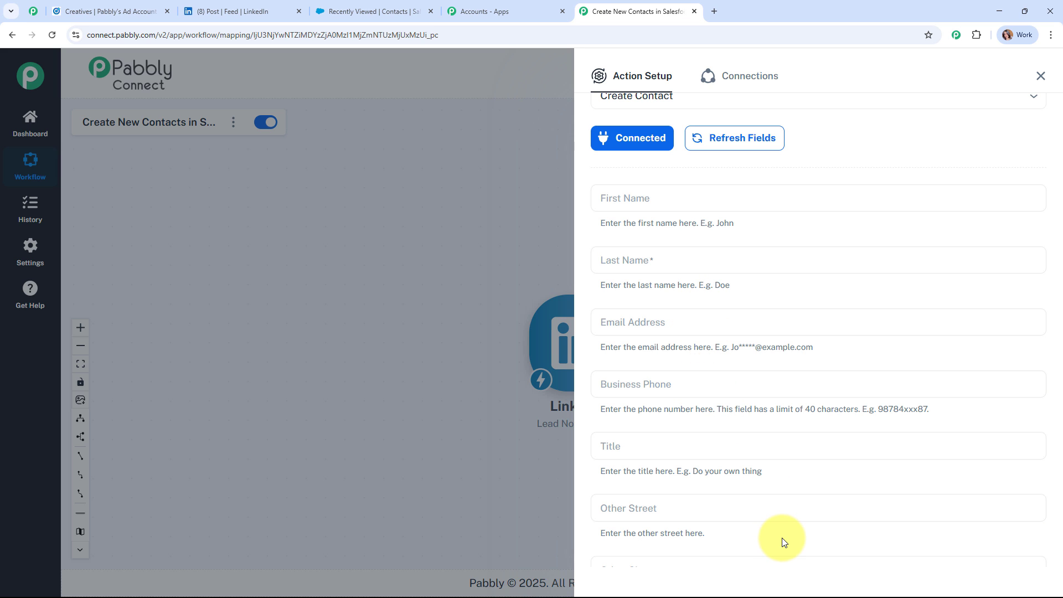
pyautogui.click(647, 199)
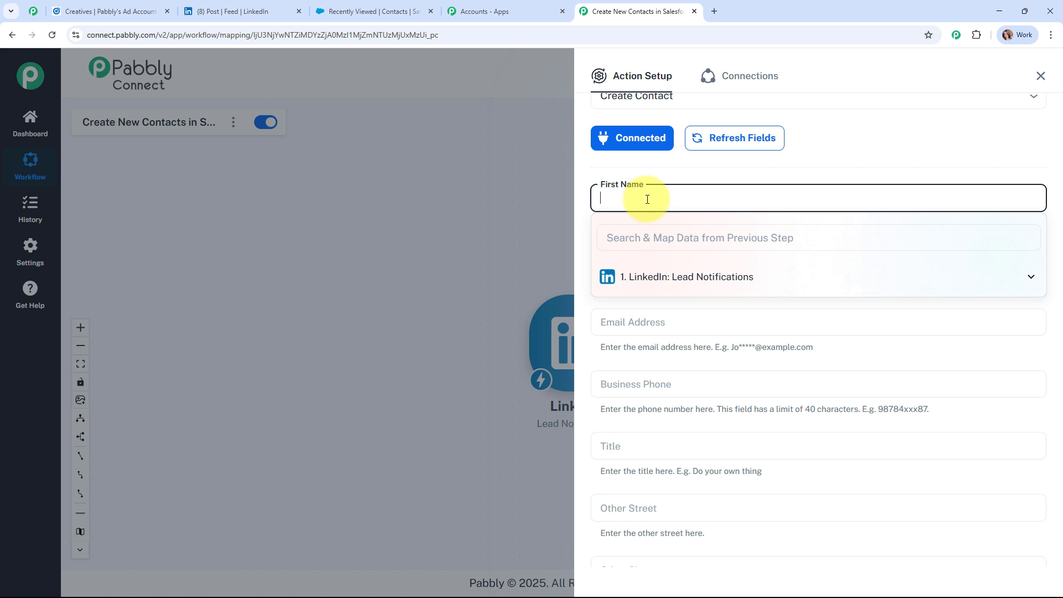
pyautogui.click(686, 281)
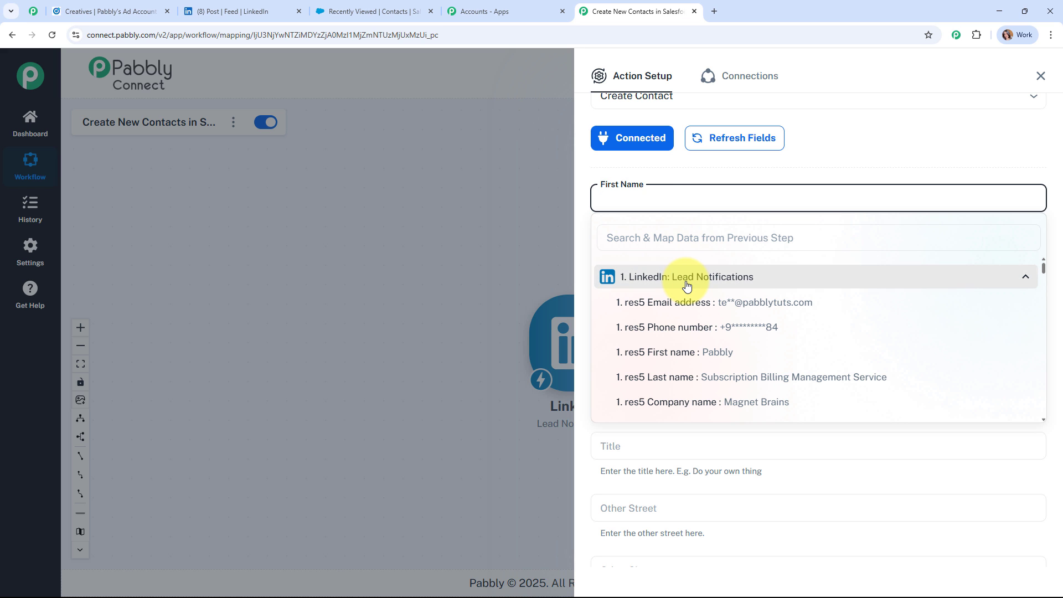
pyautogui.click(710, 355)
pyautogui.click(647, 268)
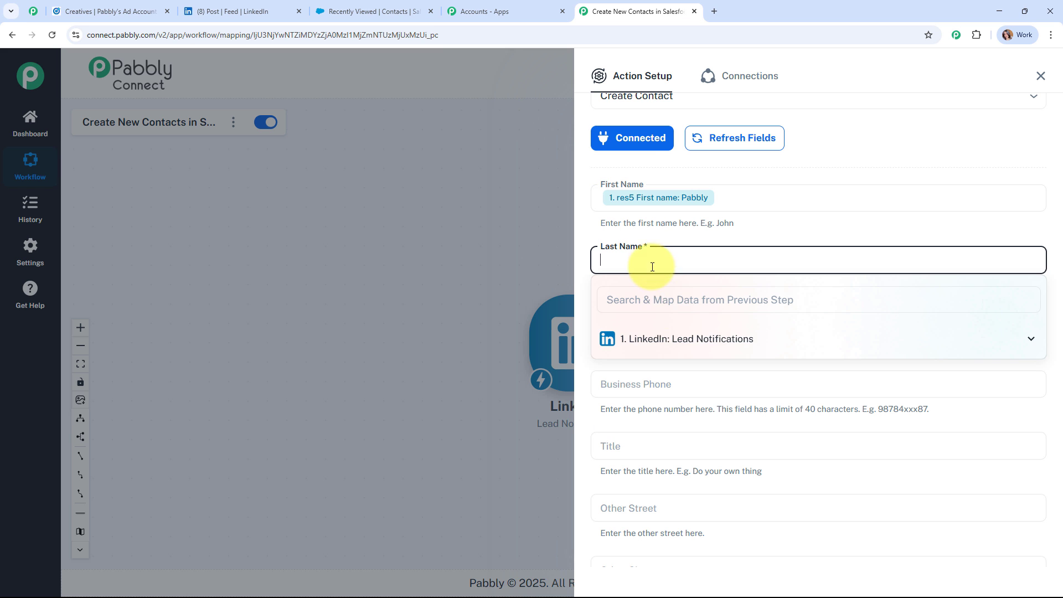
pyautogui.click(683, 339)
pyautogui.click(710, 439)
# Map the lead's email into Email Address and phone number into Business Phone
pyautogui.click(735, 323)
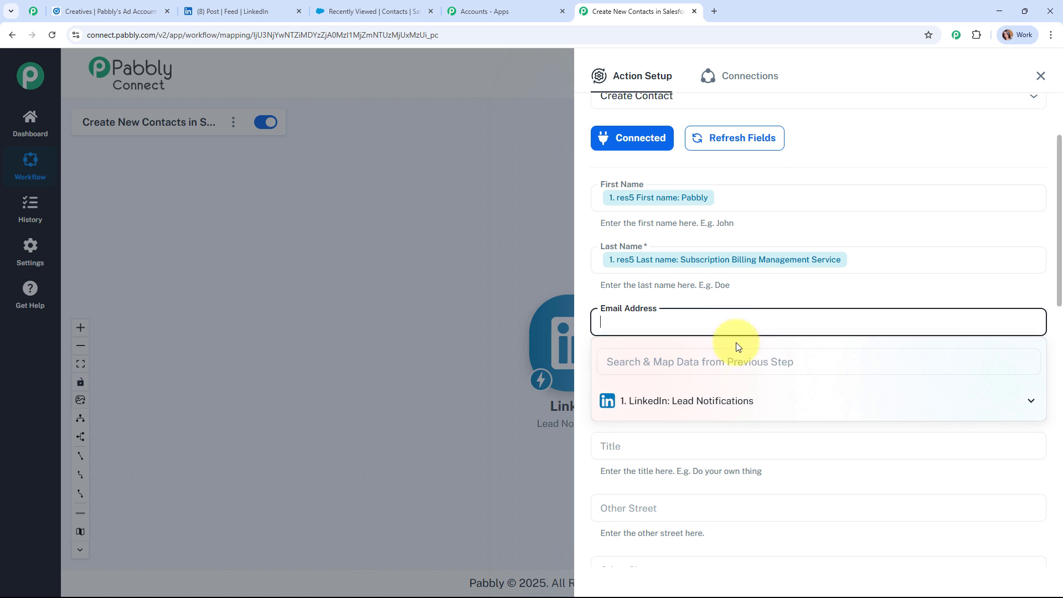
pyautogui.click(736, 402)
pyautogui.click(746, 437)
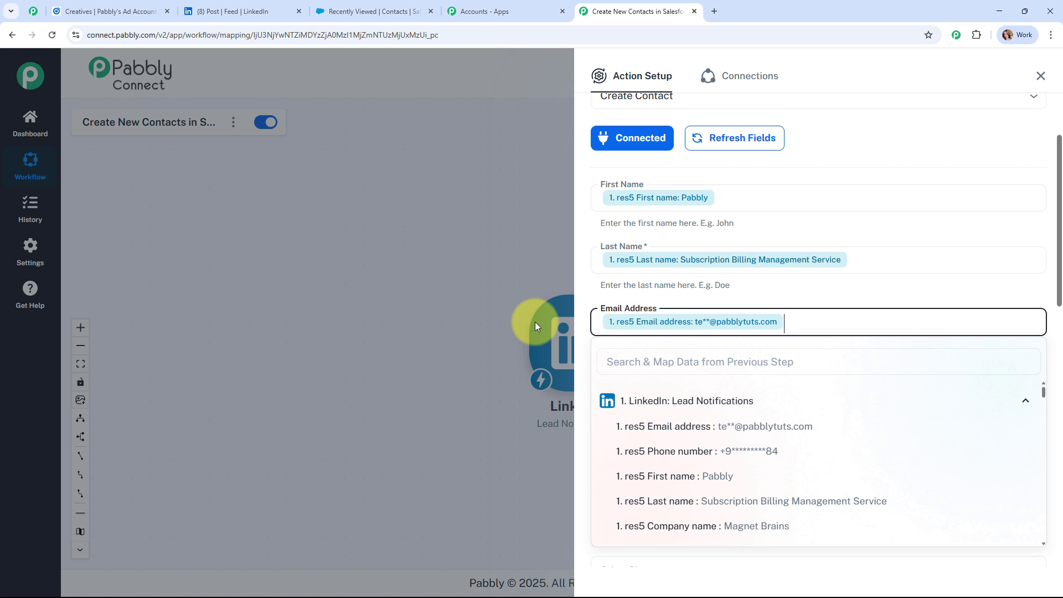
pyautogui.click(742, 387)
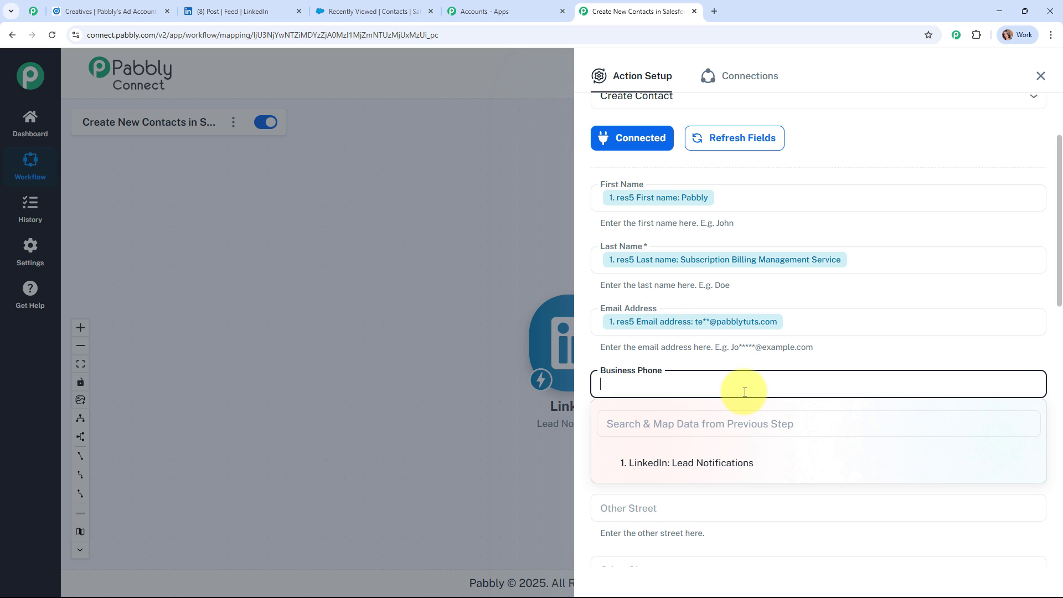
pyautogui.click(749, 463)
pyautogui.click(754, 520)
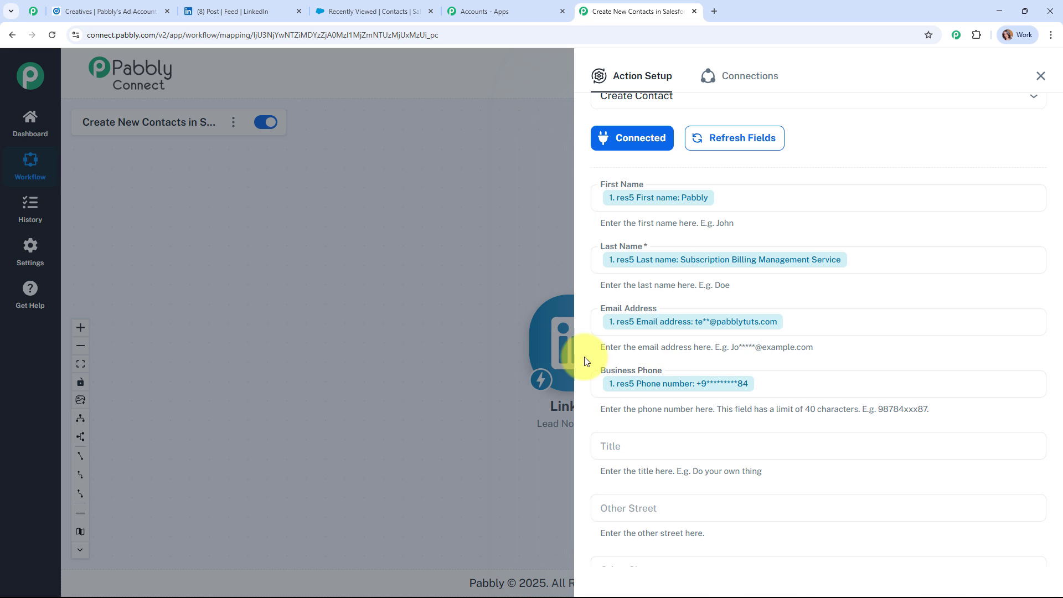
# Set Lead Source to Web and save the action with a test contact request
pyautogui.scroll(-4, 786, 310)
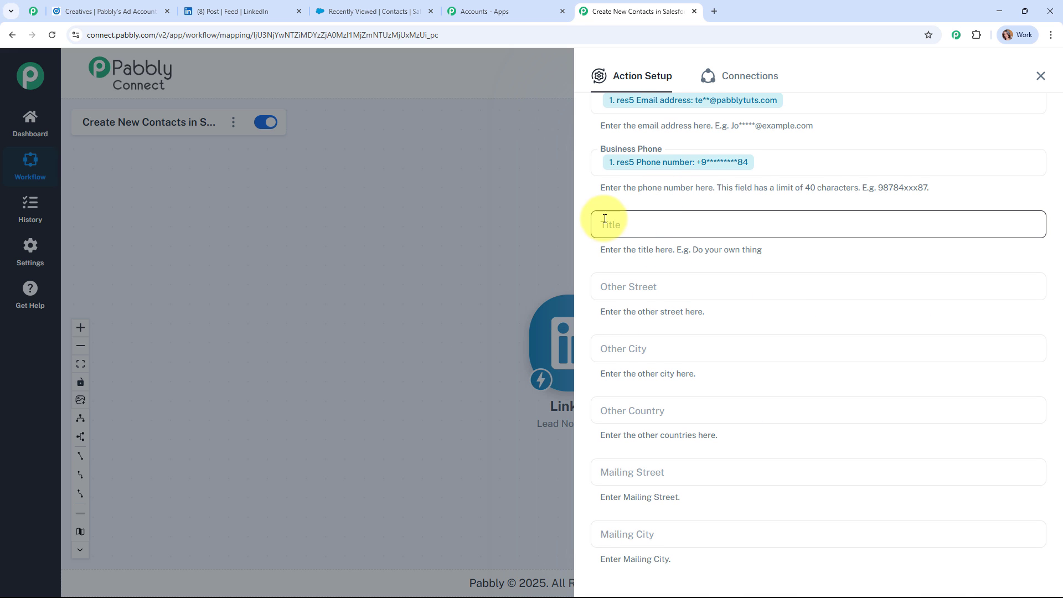
pyautogui.scroll(-3, 725, 310)
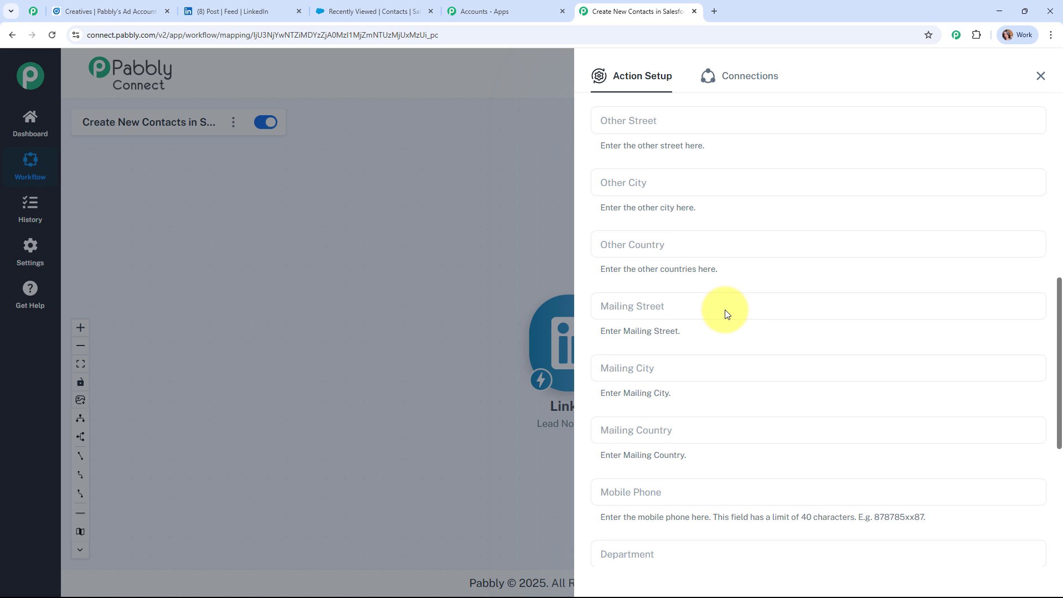
pyautogui.scroll(-3, 725, 310)
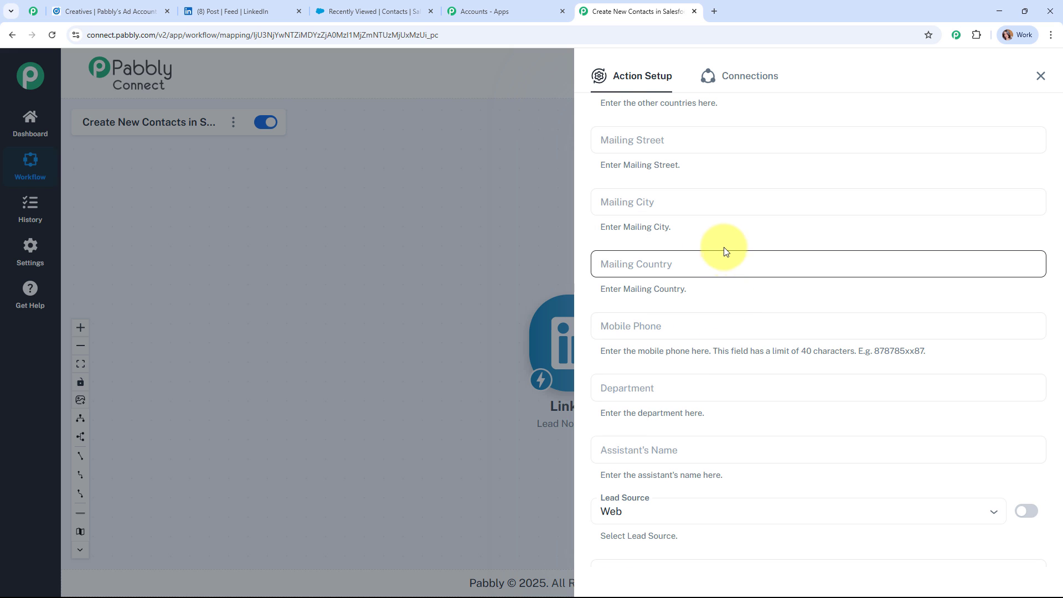
pyautogui.scroll(-3, 723, 247)
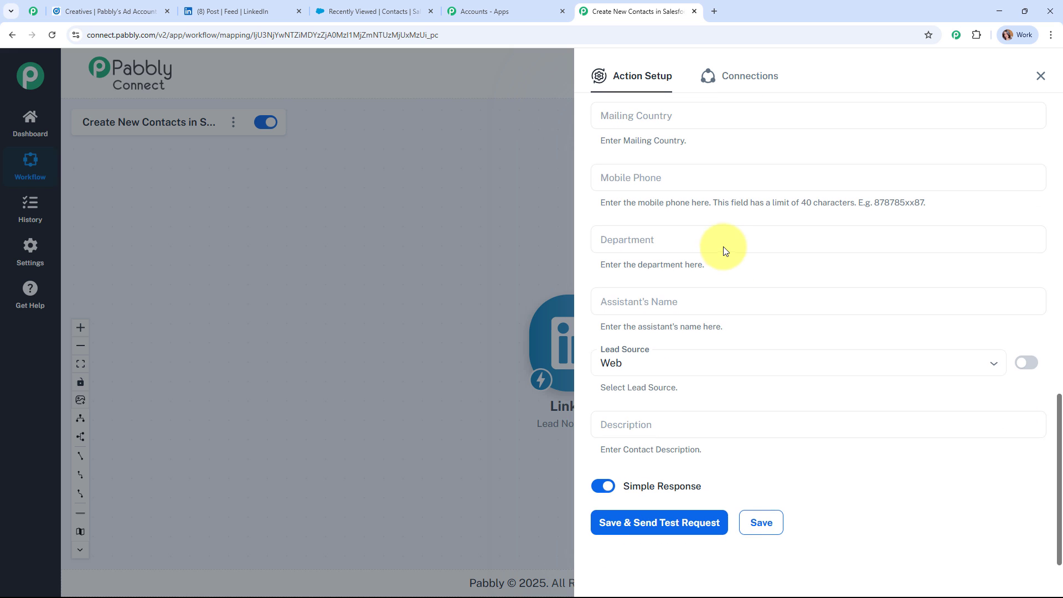
pyautogui.click(724, 363)
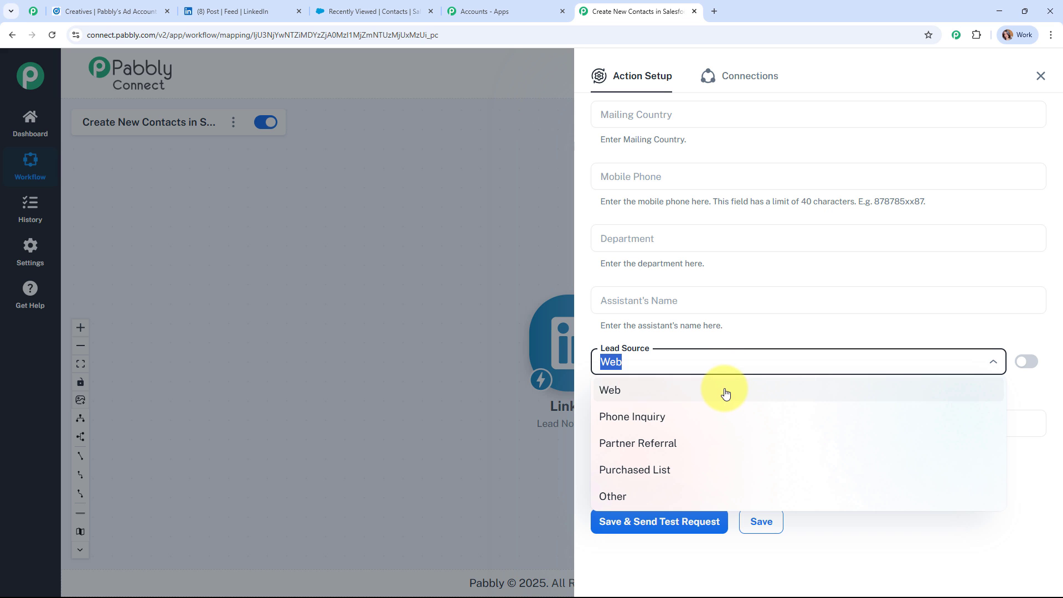
pyautogui.click(725, 393)
pyautogui.click(681, 532)
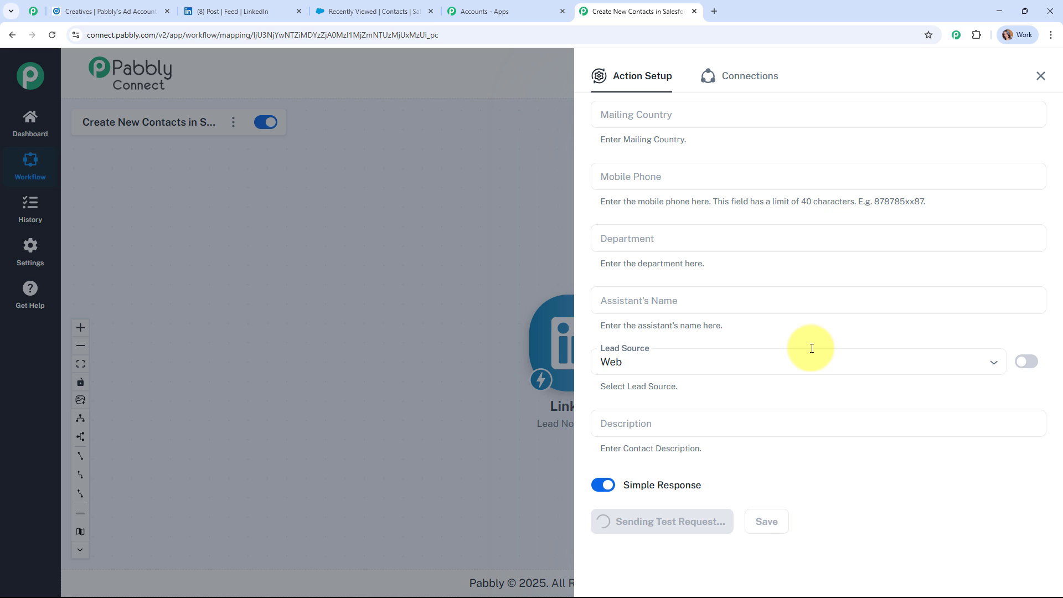
# Close the Salesforce action setup, center both steps, and switch to Salesforce contacts
pyautogui.scroll(-4, 809, 350)
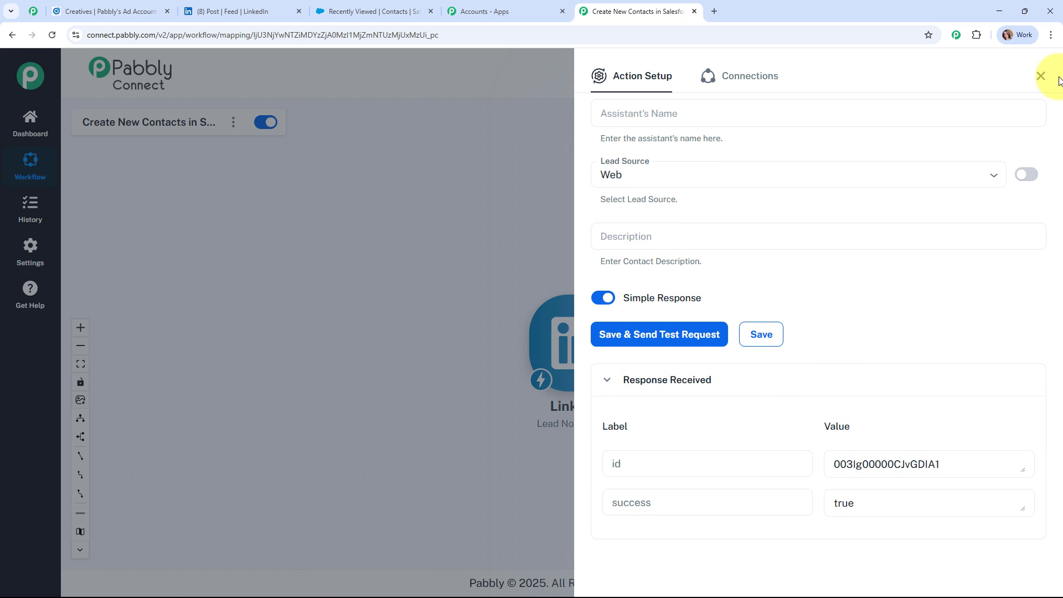
pyautogui.click(1041, 77)
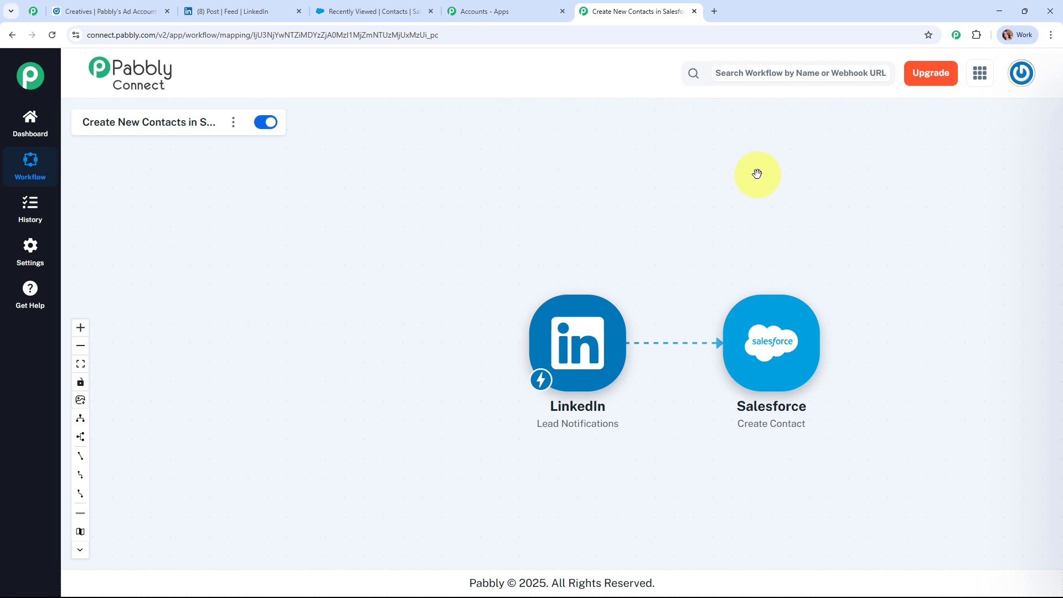
pyautogui.moveTo(697, 297); pyautogui.dragTo(588, 216)
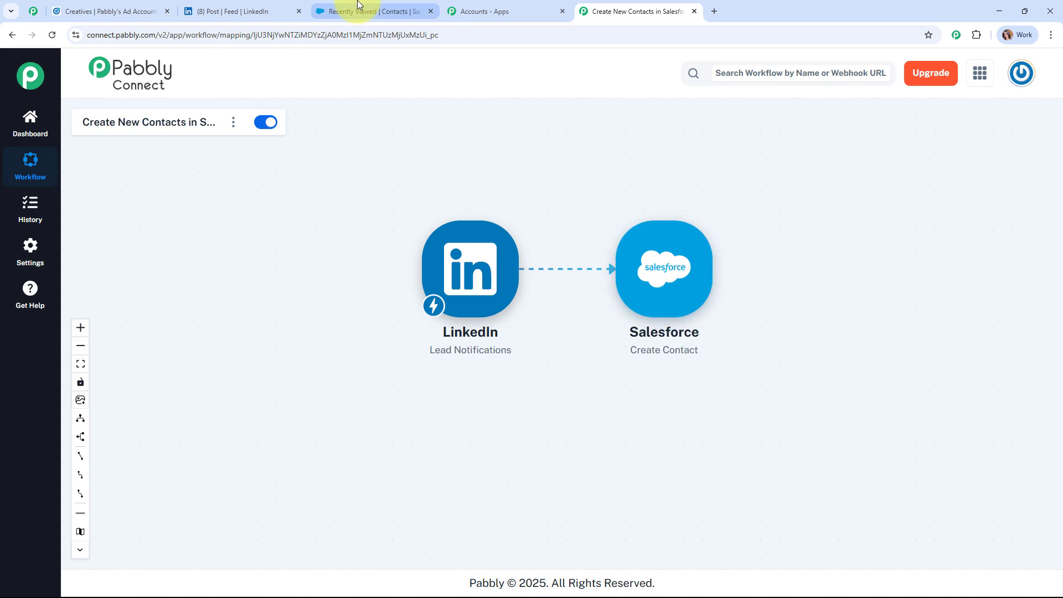
pyautogui.click(338, 11)
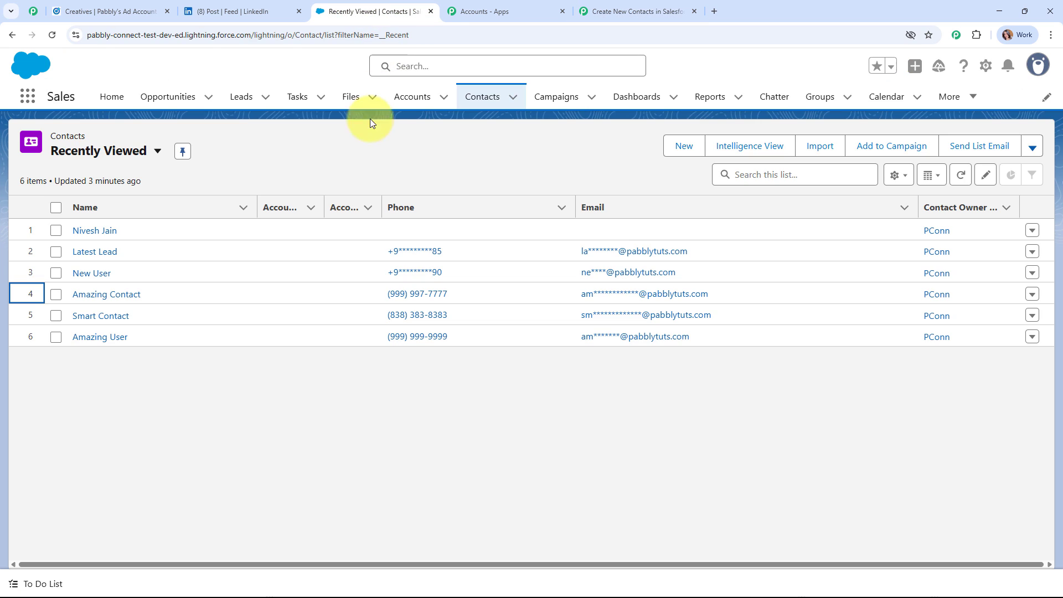
# Reload the Salesforce contacts list to confirm the new test contact, then return to Pabbly Connect
pyautogui.click(52, 36)
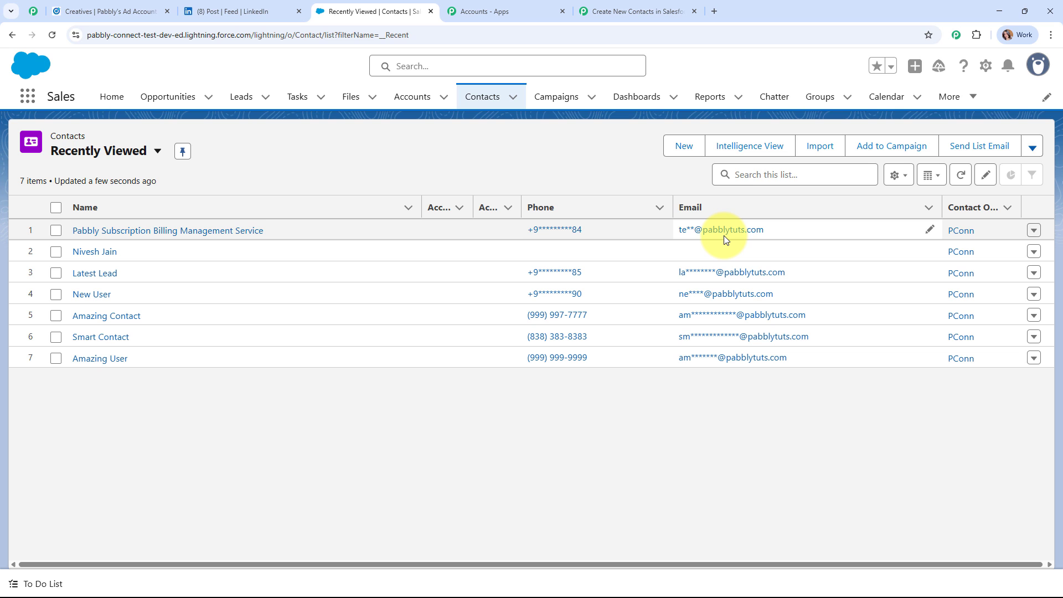
pyautogui.click(604, 4)
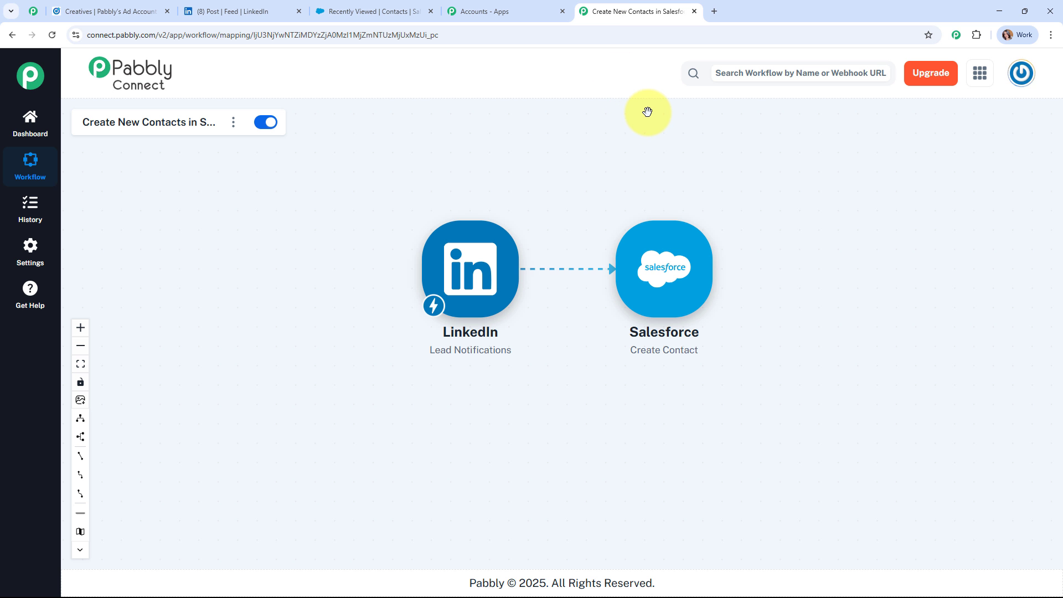